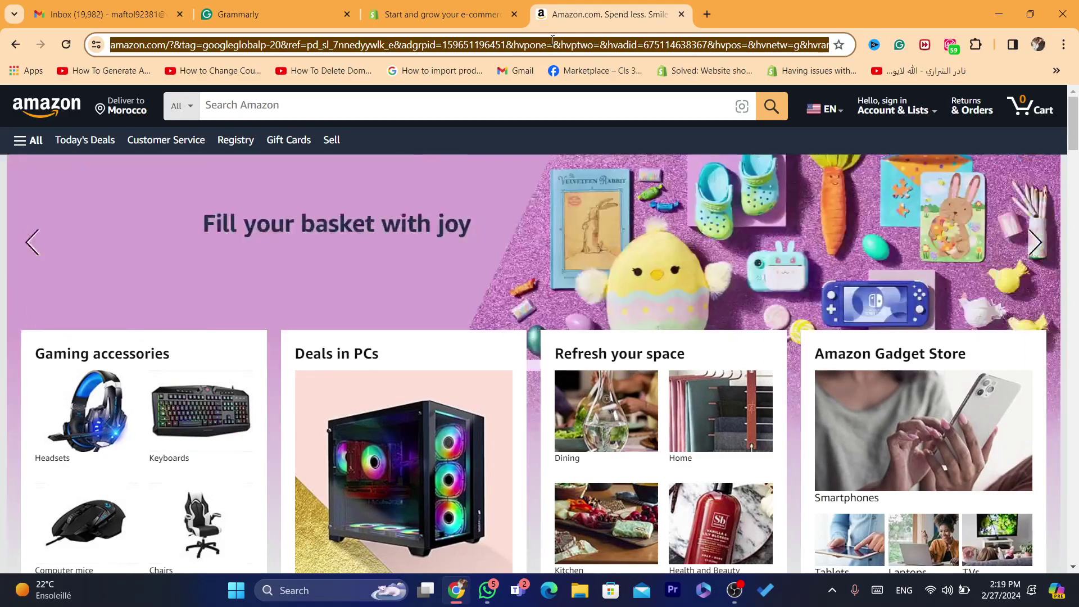
# Switch to the Shopify store list and open the admin of the store named Test
pyautogui.click(478, 5)
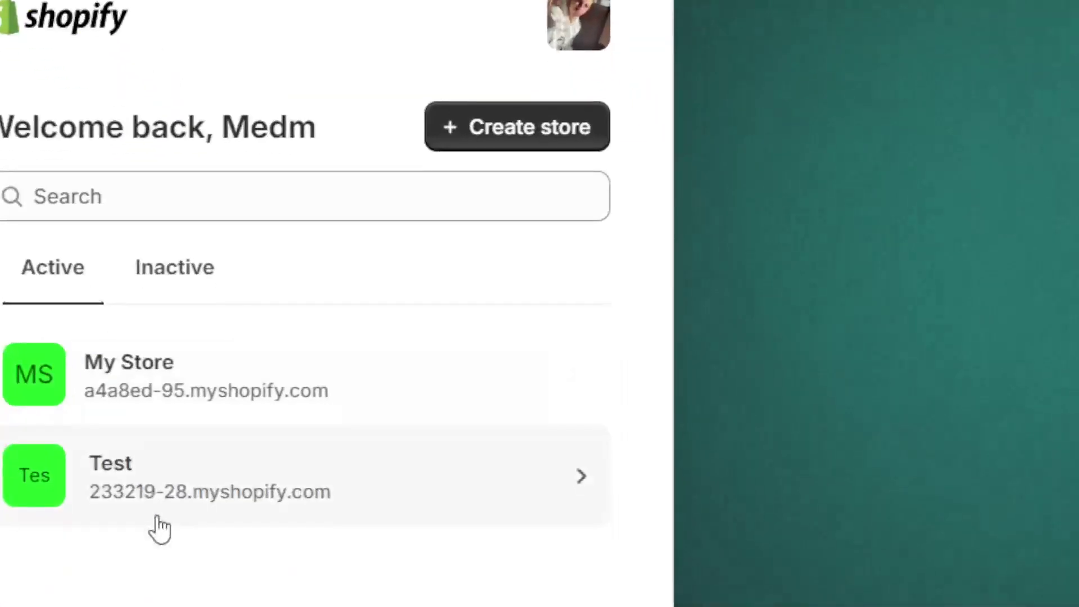
pyautogui.click(119, 509)
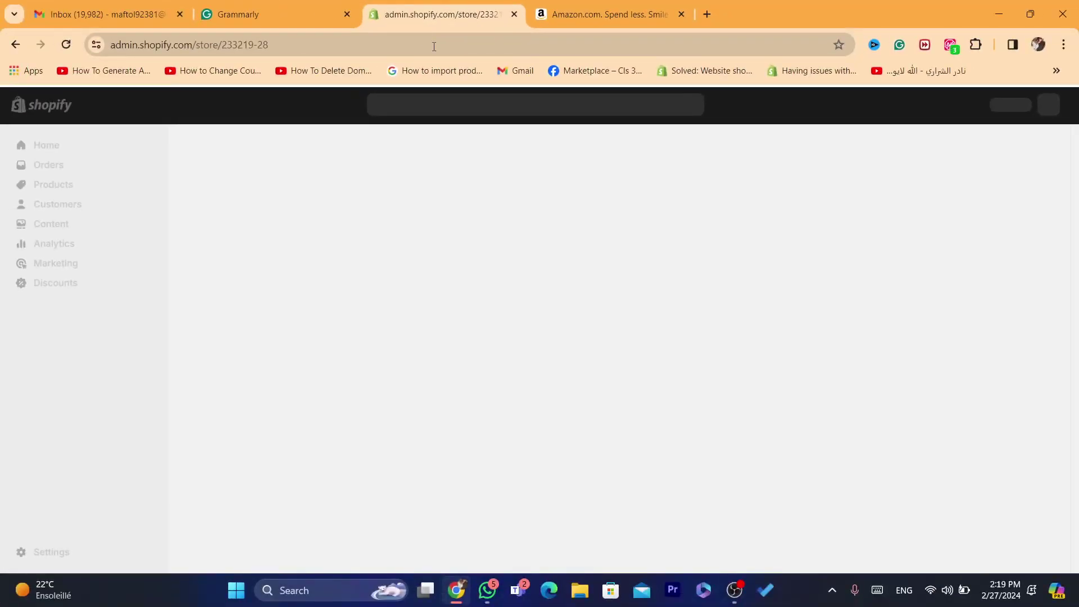
pyautogui.click(433, 46)
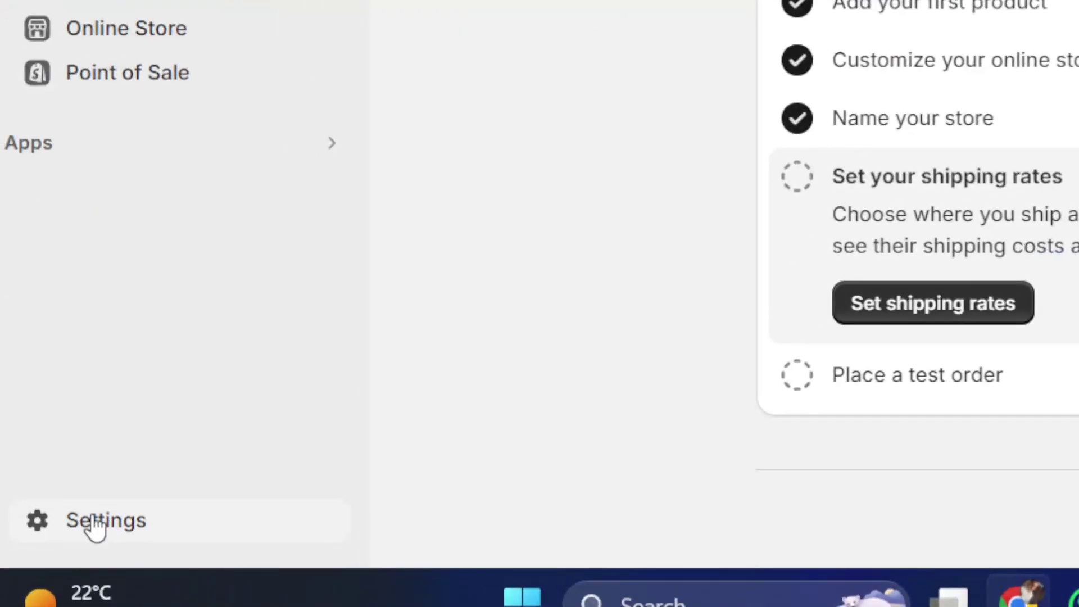
# Go to the store's Apps and sales channels settings and open the Shopify App Store from there
pyautogui.click(95, 526)
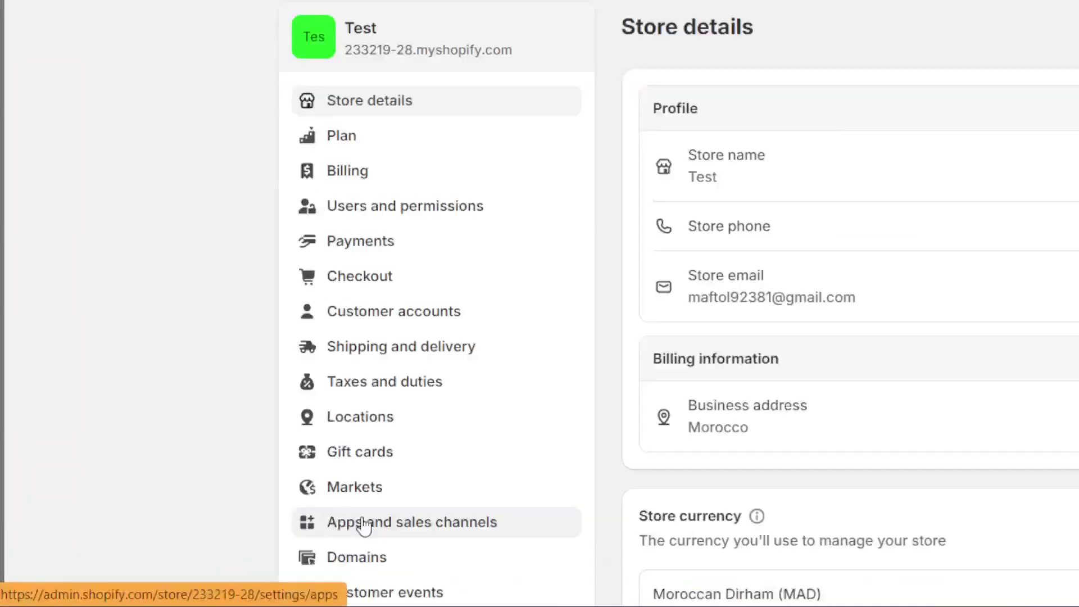
pyautogui.click(539, 525)
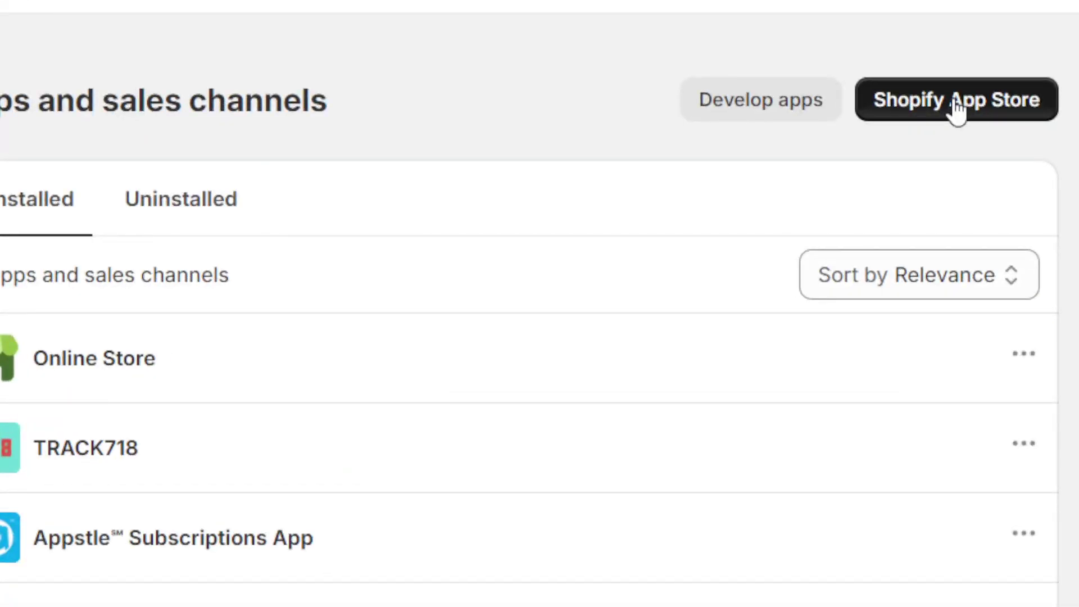
pyautogui.click(957, 107)
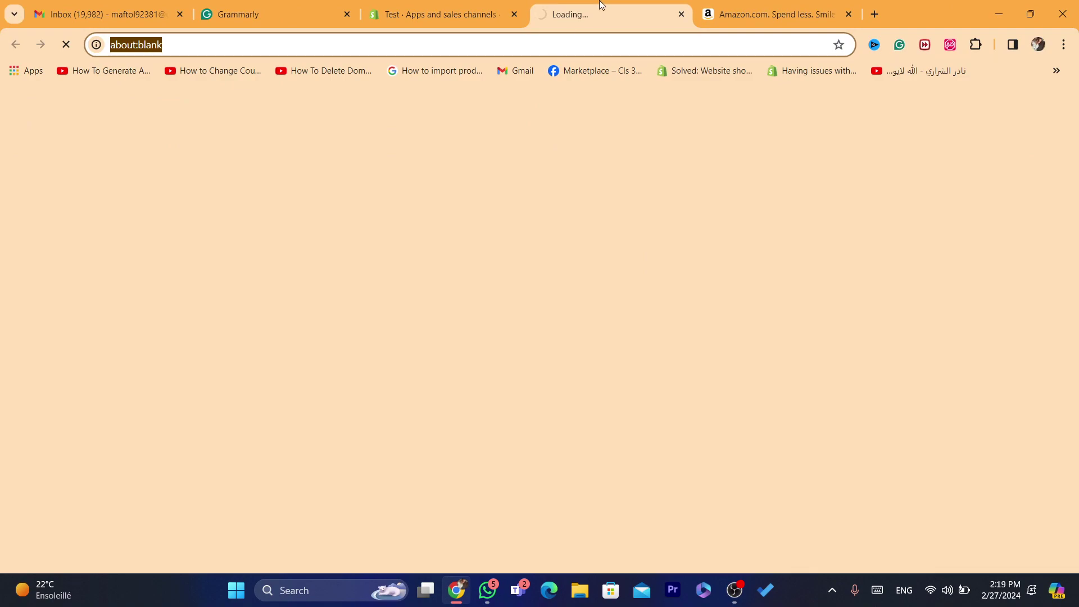
pyautogui.moveTo(601, 4); pyautogui.dragTo(433, 5)
# Search the Shopify App Store for "robo"
pyautogui.click(399, 105)
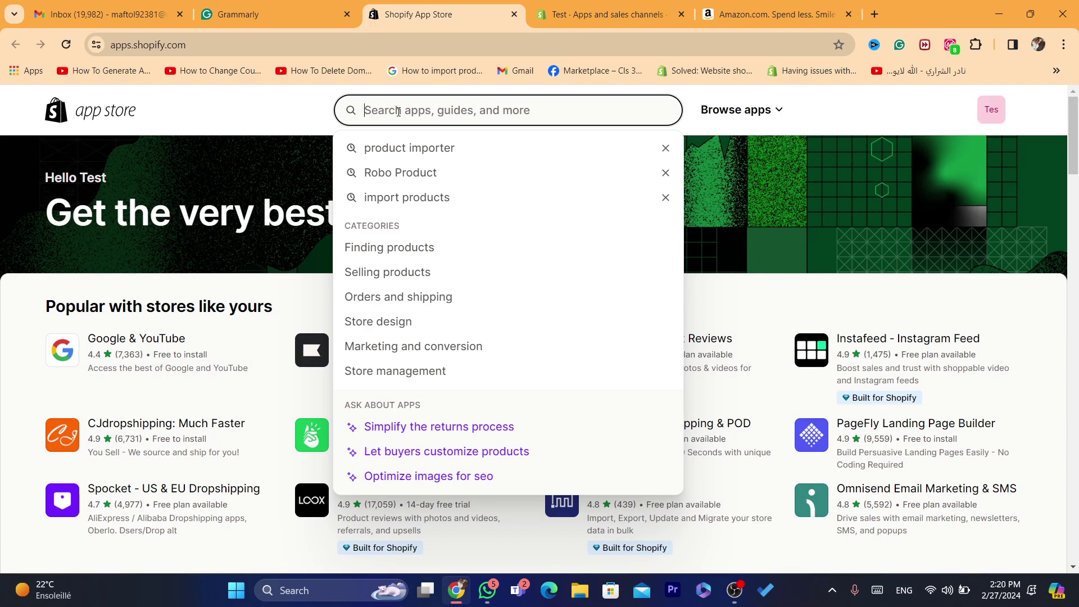
pyautogui.write('robo')
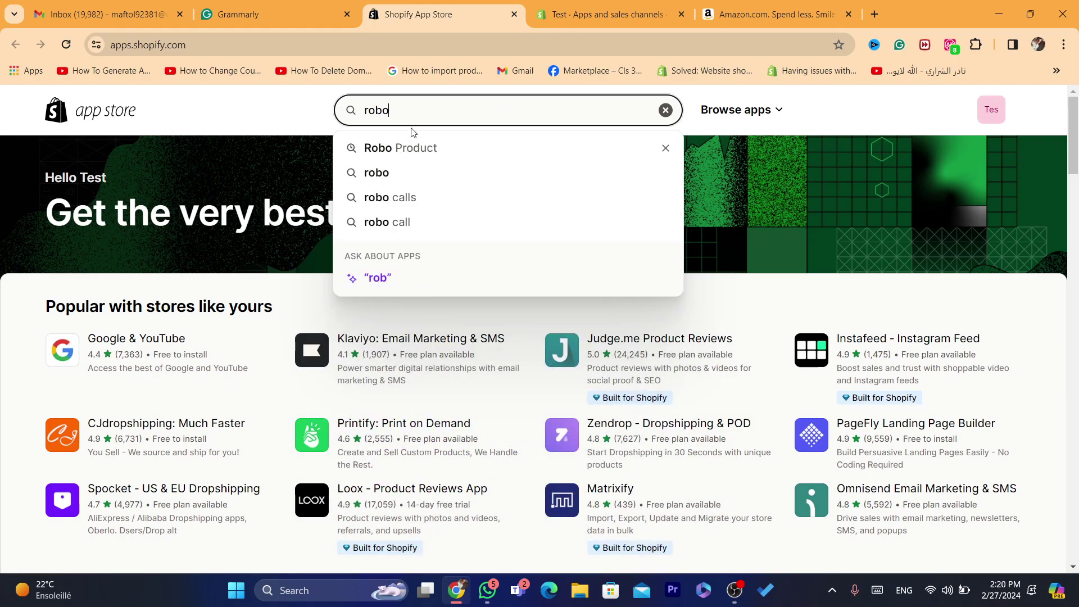
pyautogui.press('Return')
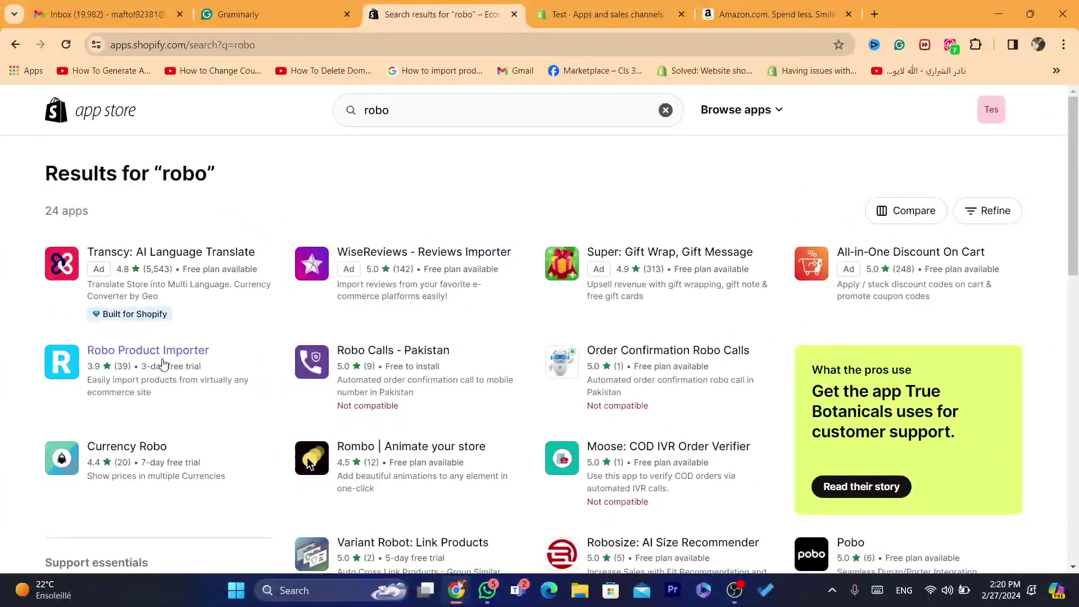
# Install the Robo Product Importer app on the Test store and approve its requested data access
pyautogui.click(108, 358)
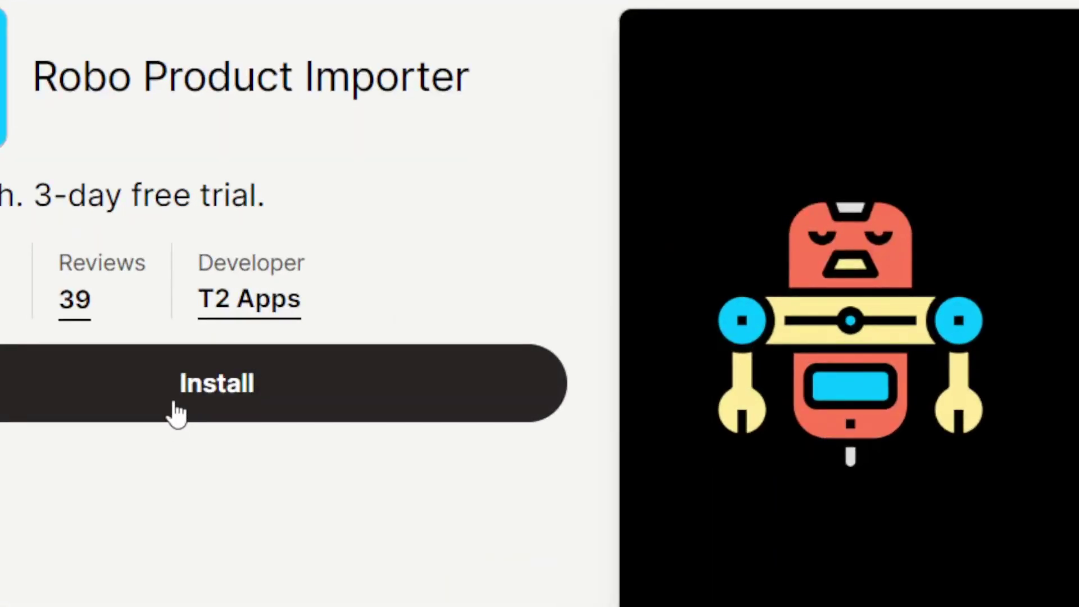
pyautogui.click(181, 350)
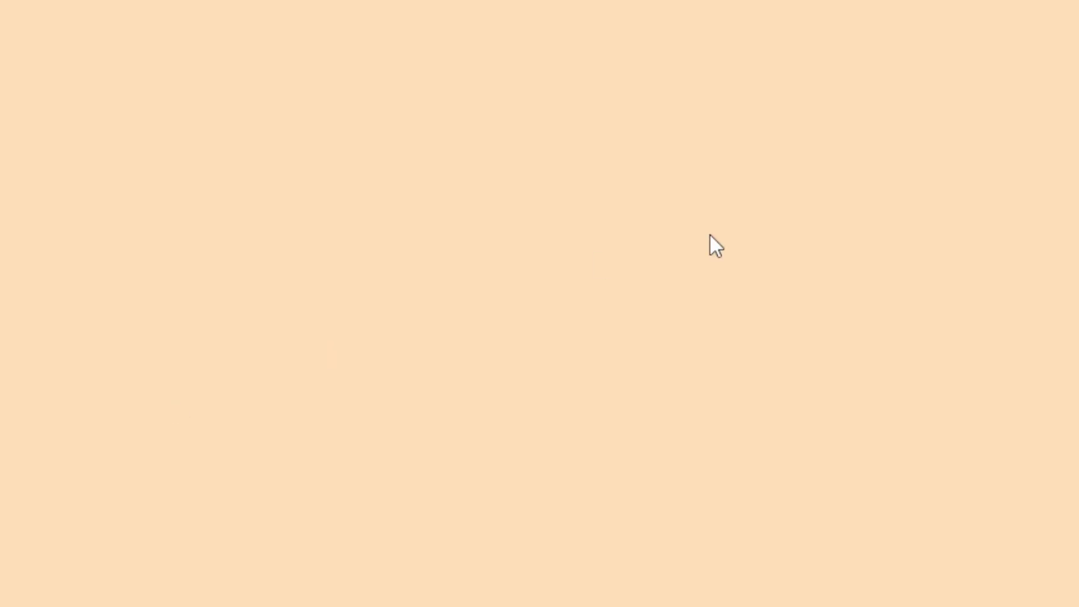
pyautogui.moveTo(915, 11); pyautogui.dragTo(775, 11)
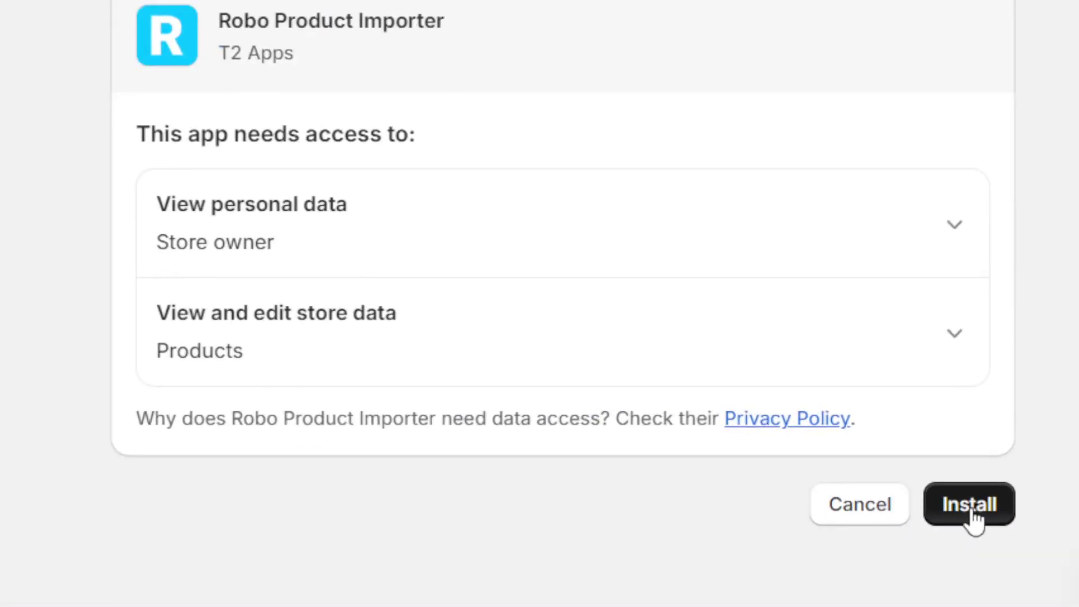
pyautogui.click(971, 509)
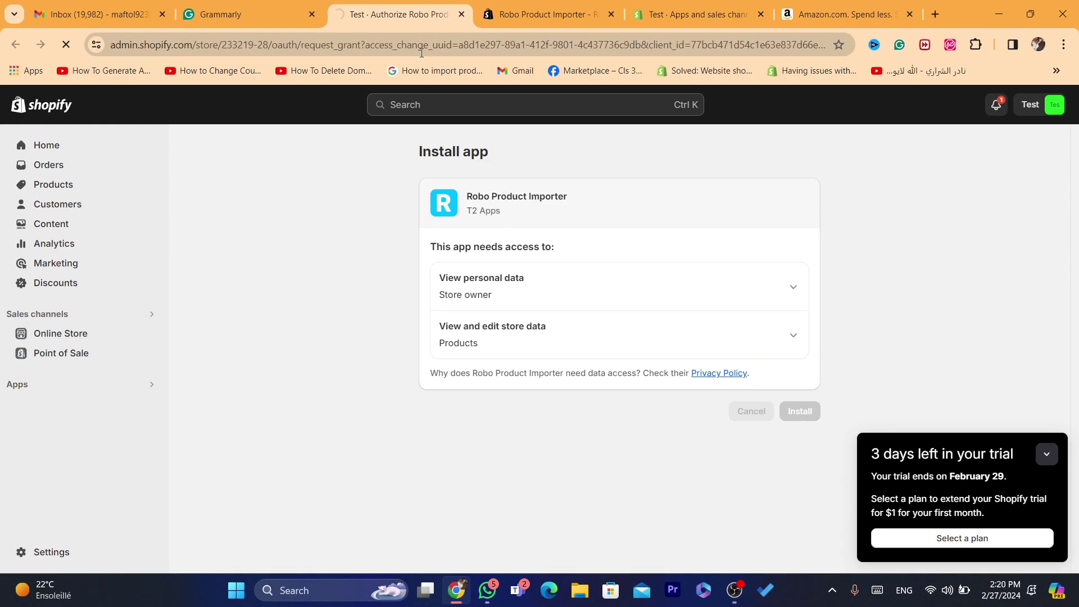
pyautogui.click(422, 50)
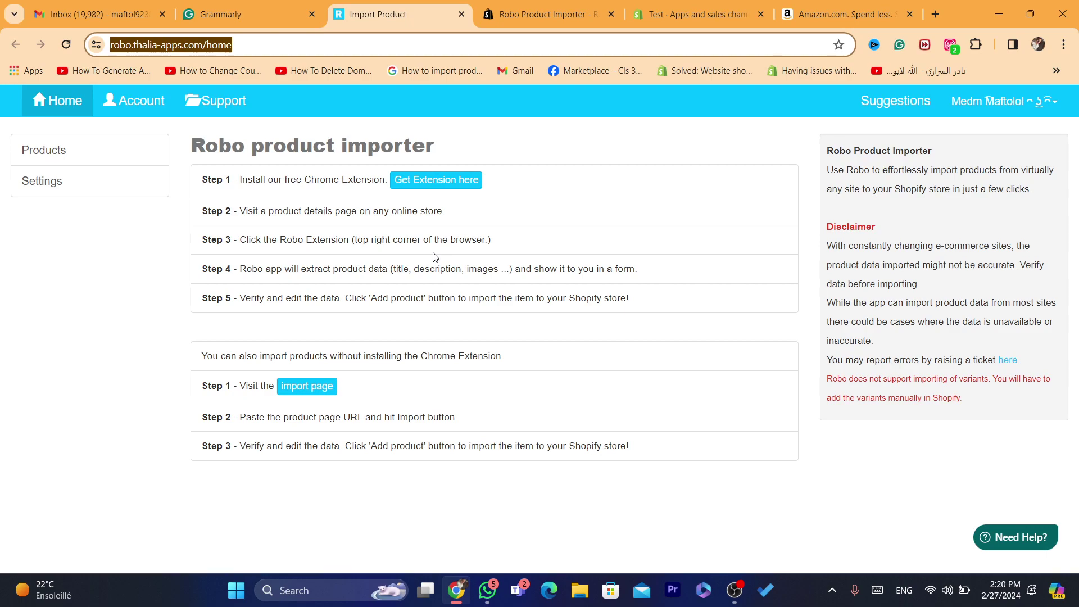
pyautogui.click(319, 175)
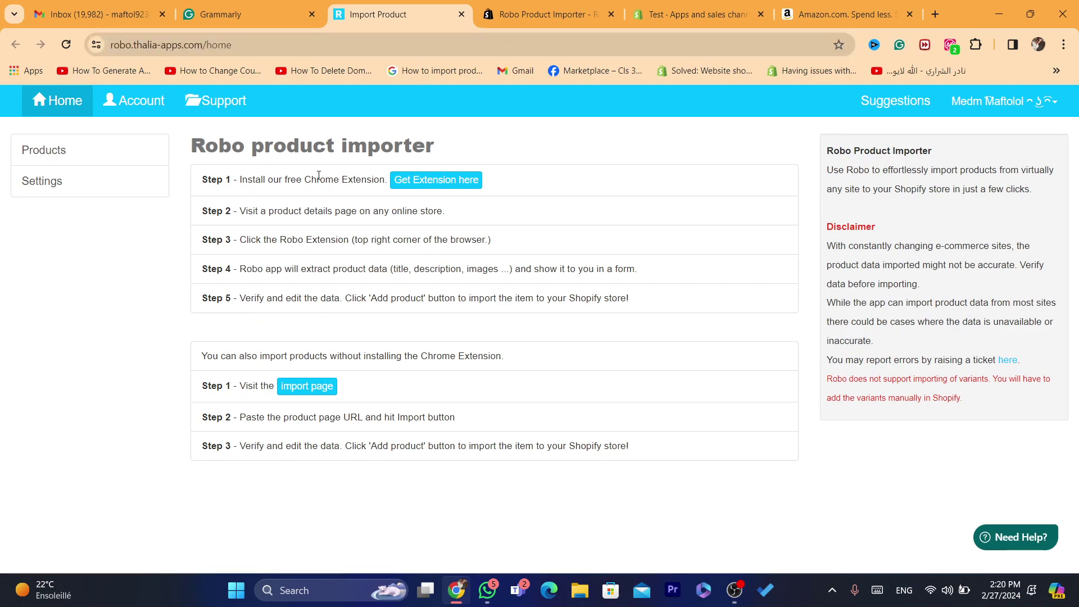
pyautogui.tripleClick(301, 150)
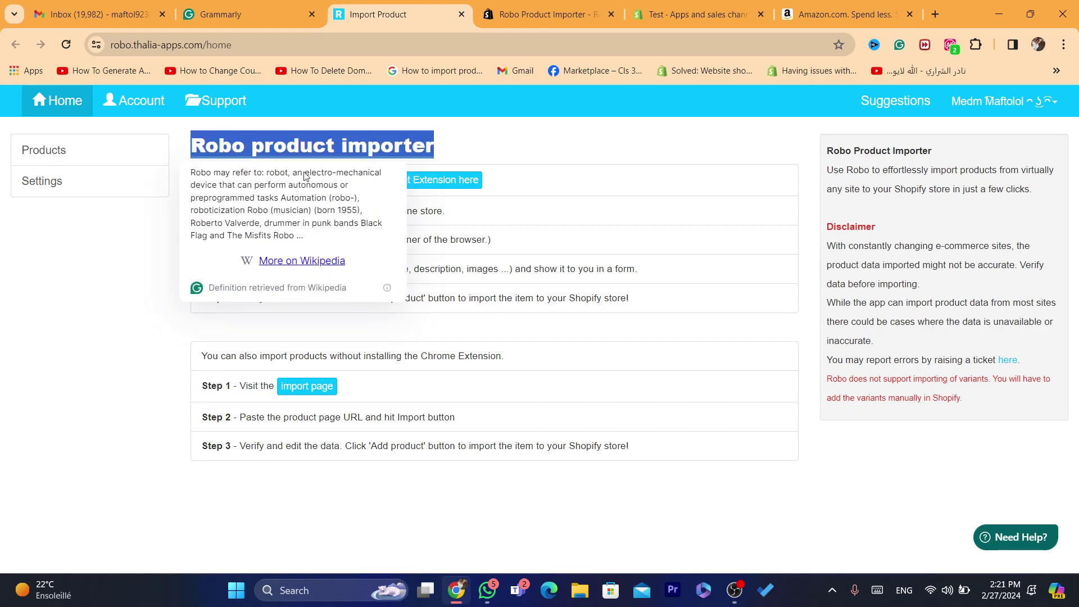
pyautogui.click(405, 128)
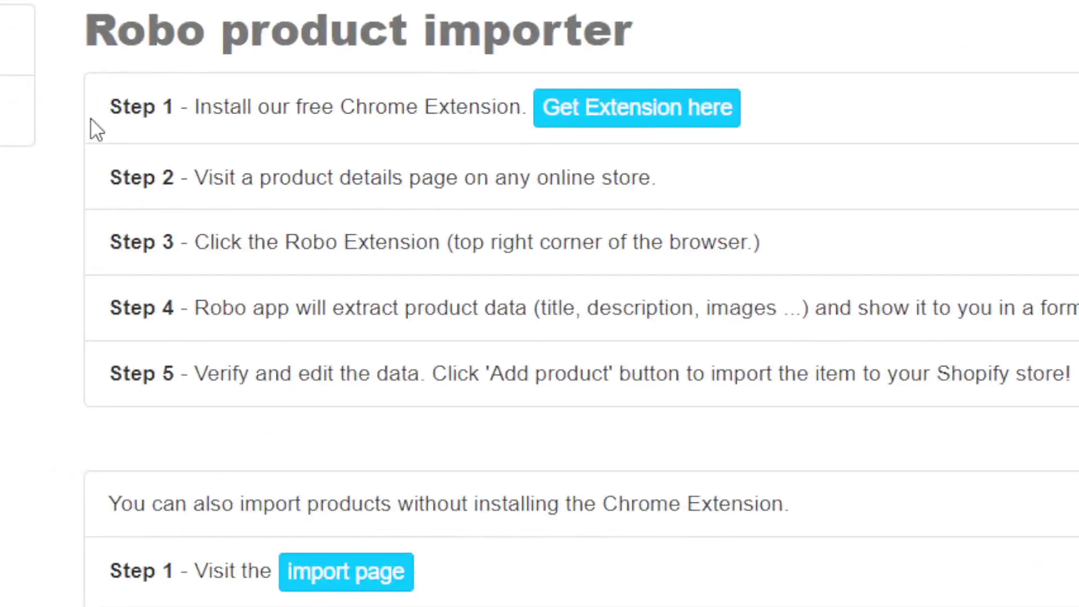
pyautogui.moveTo(194, 186); pyautogui.dragTo(280, 177)
pyautogui.click(414, 101)
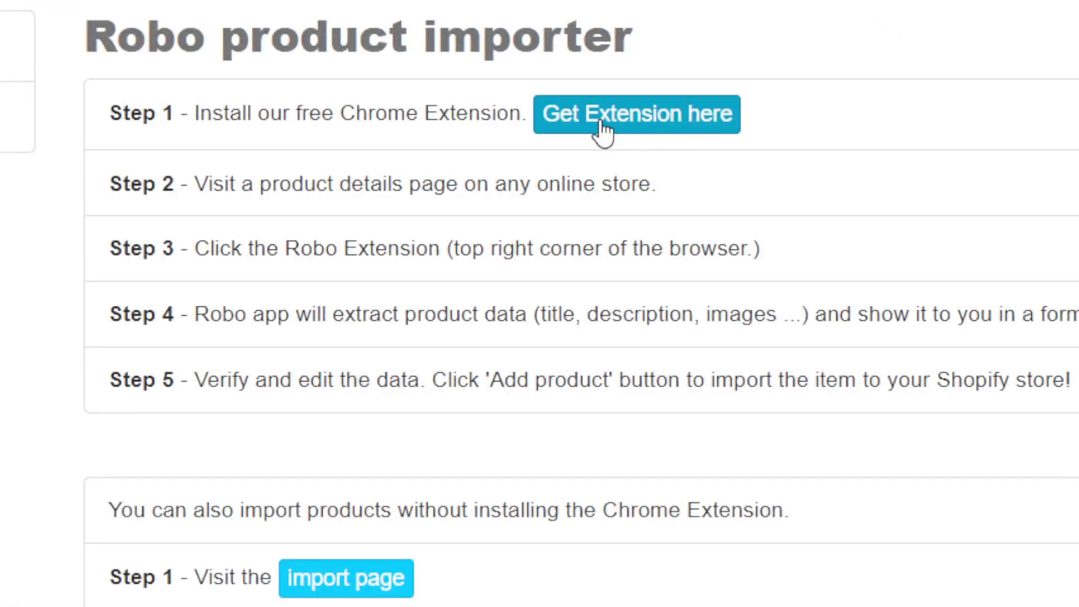
# Get the Robo Product Importer extension from the app's first setup step and add it to Chrome
pyautogui.click(603, 130)
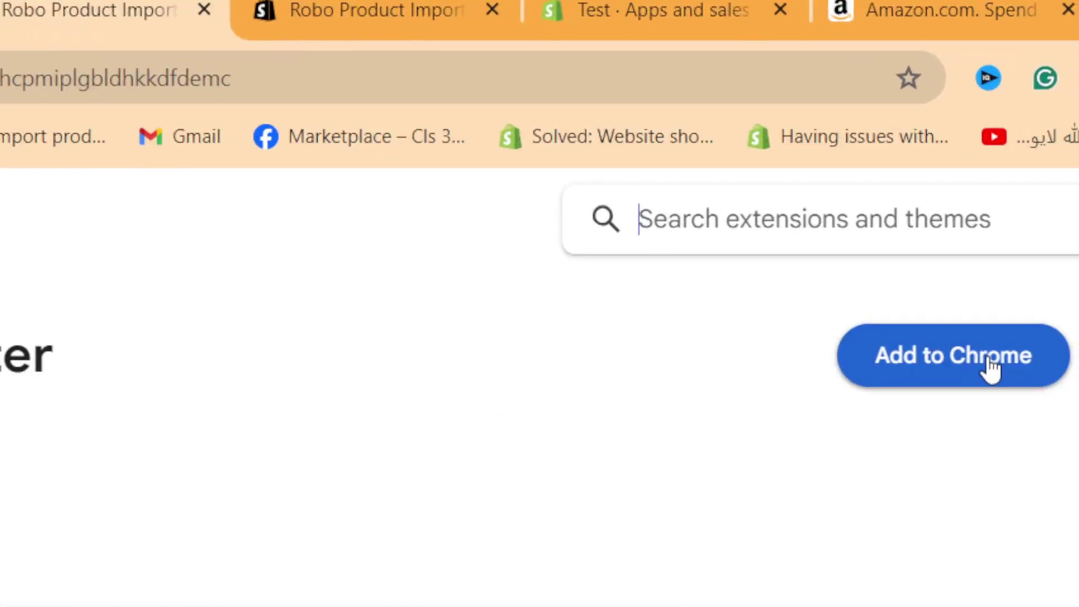
pyautogui.click(990, 368)
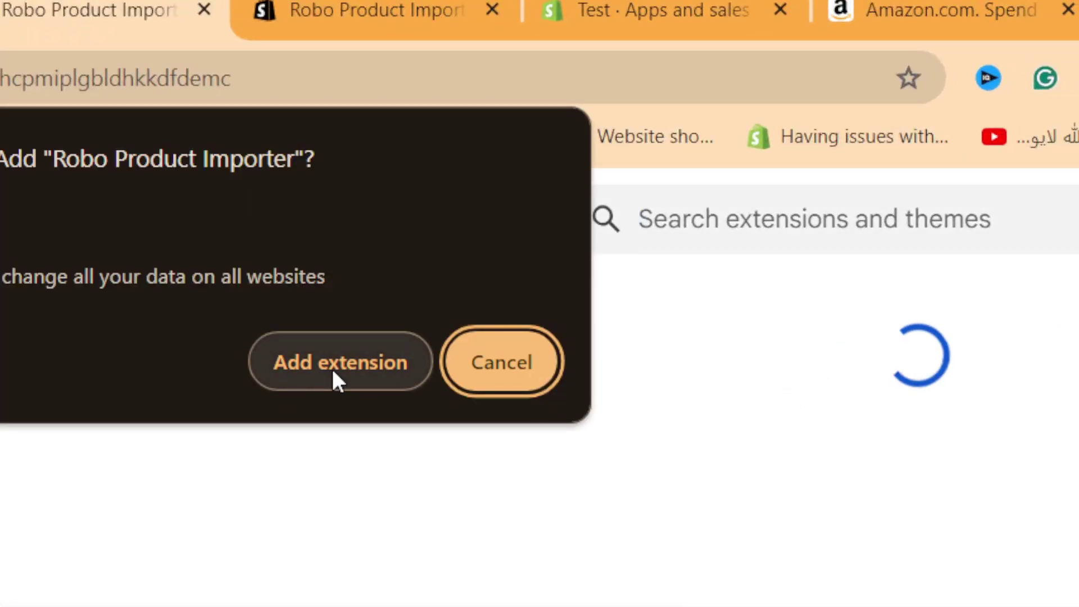
pyautogui.click(334, 374)
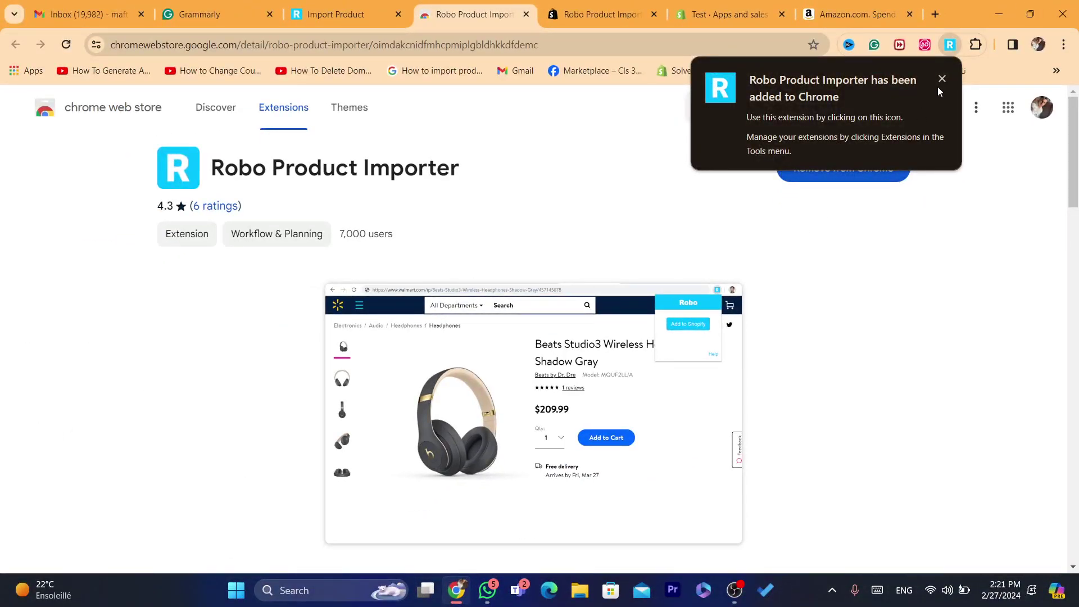
pyautogui.click(939, 80)
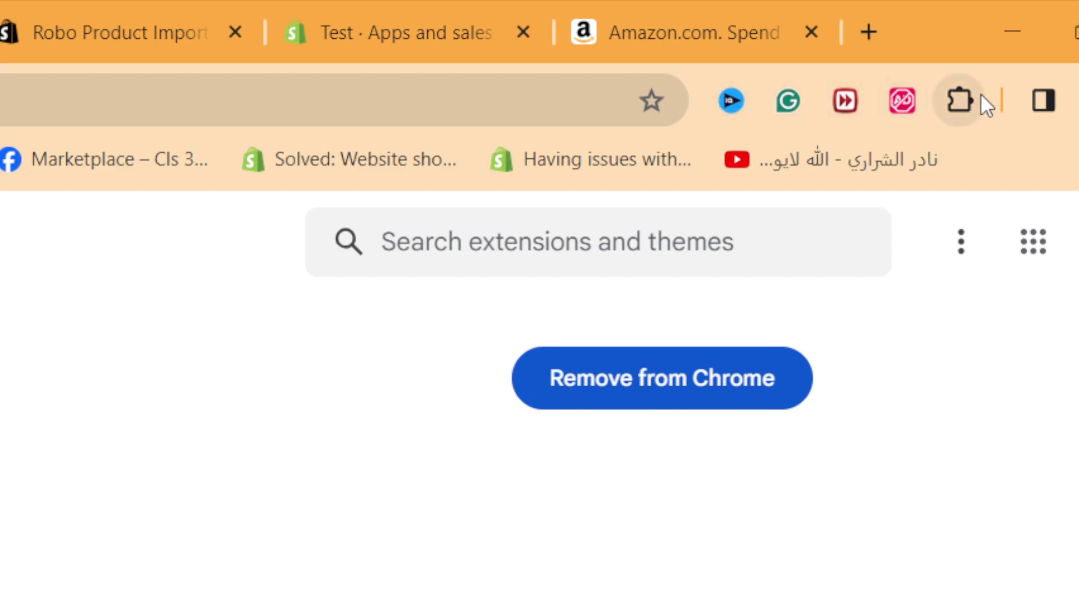
# Pin the Robo Product Importer extension to the browser and check it in the extensions list
pyautogui.click(961, 100)
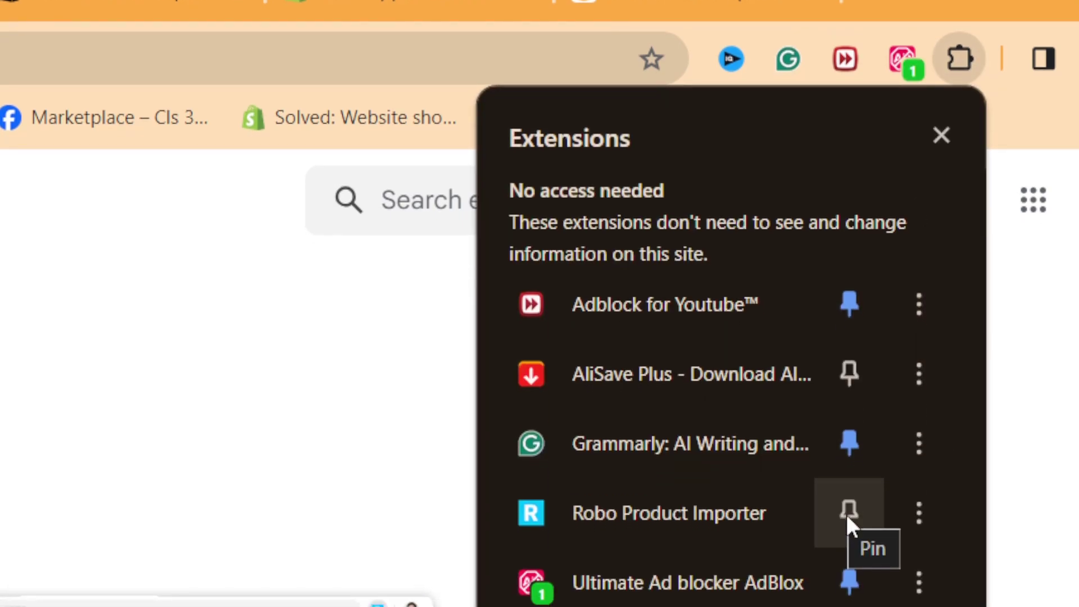
pyautogui.click(838, 504)
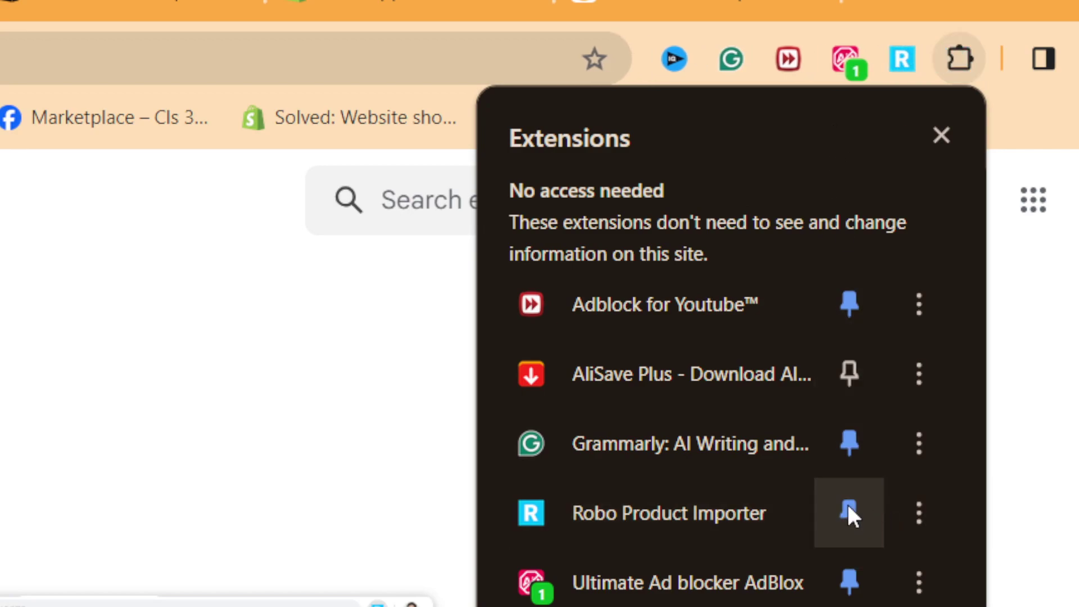
pyautogui.click(960, 52)
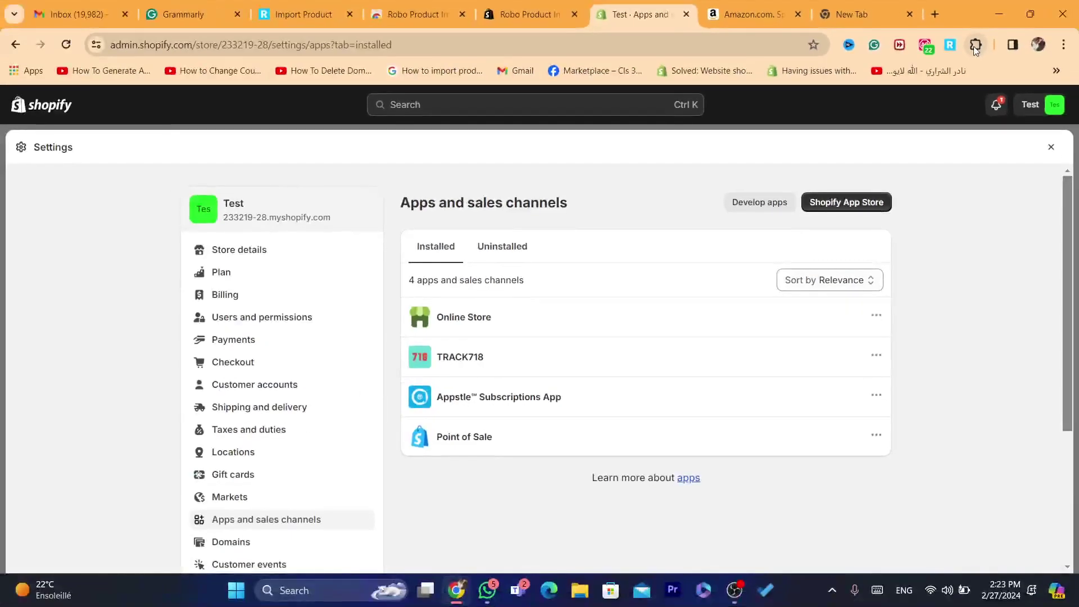
pyautogui.click(975, 45)
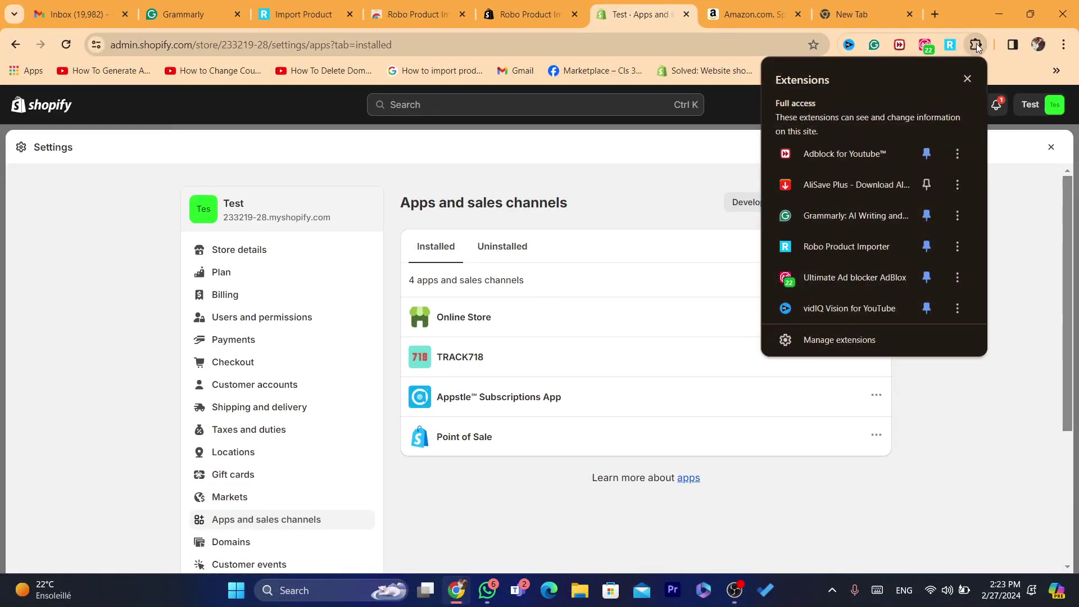
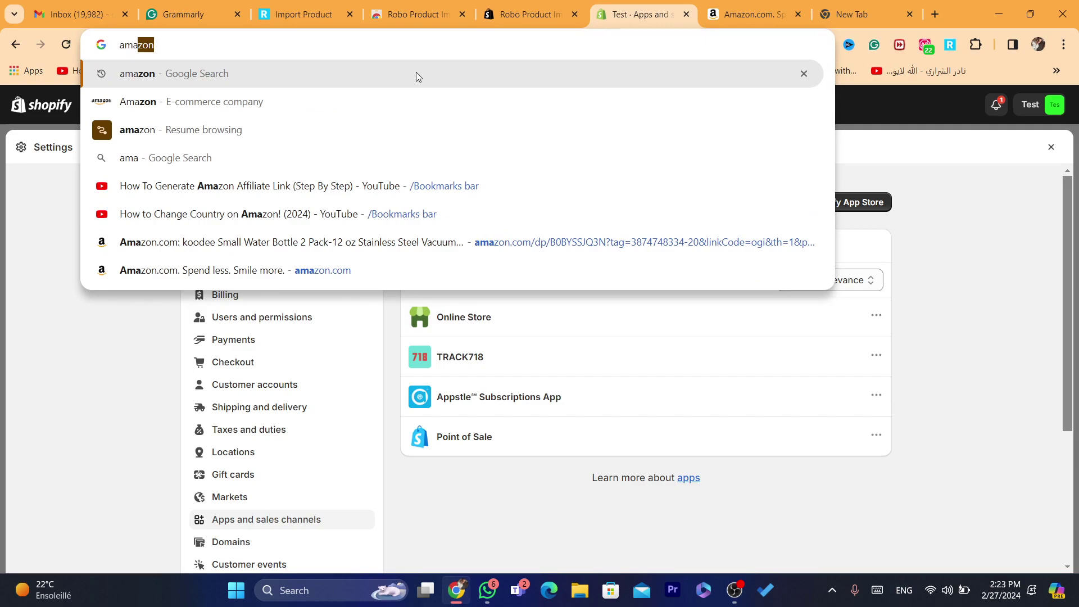
# Open Amazon and go to the product page of the koodee Small Water Bottle 12 oz in Canyon Red
pyautogui.click(216, 289)
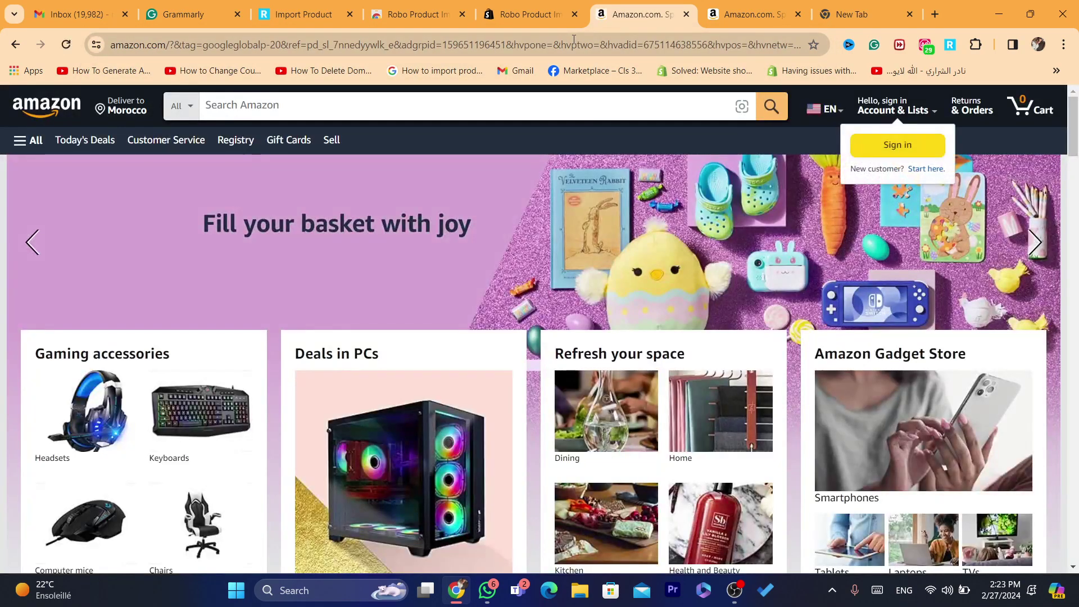
pyautogui.moveTo(1074, 112); pyautogui.dragTo(1070, 447)
pyautogui.click(364, 375)
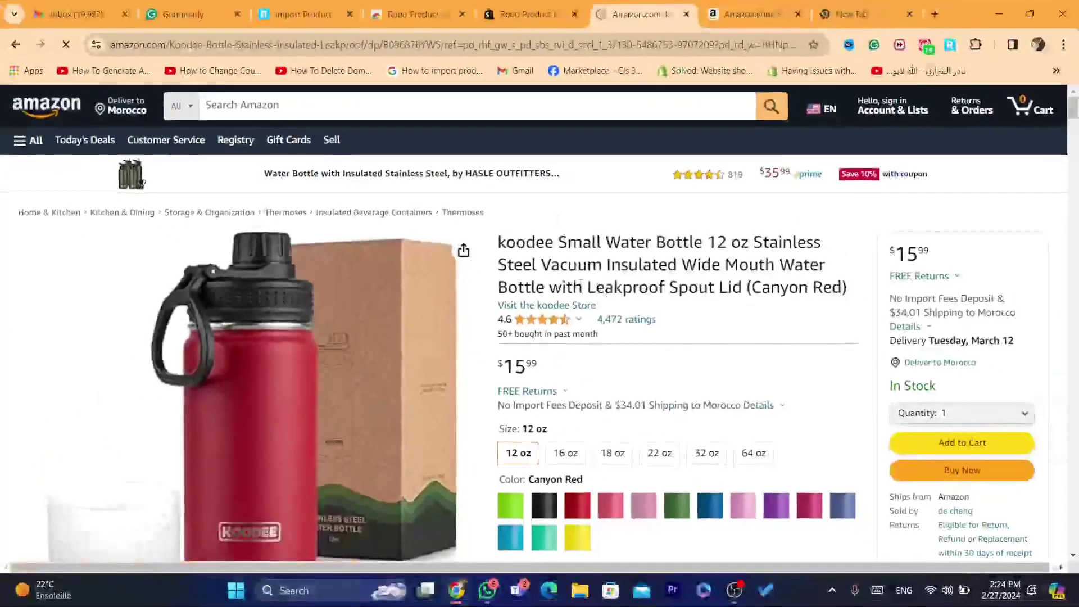
pyautogui.moveTo(502, 247); pyautogui.dragTo(684, 298)
pyautogui.click(685, 302)
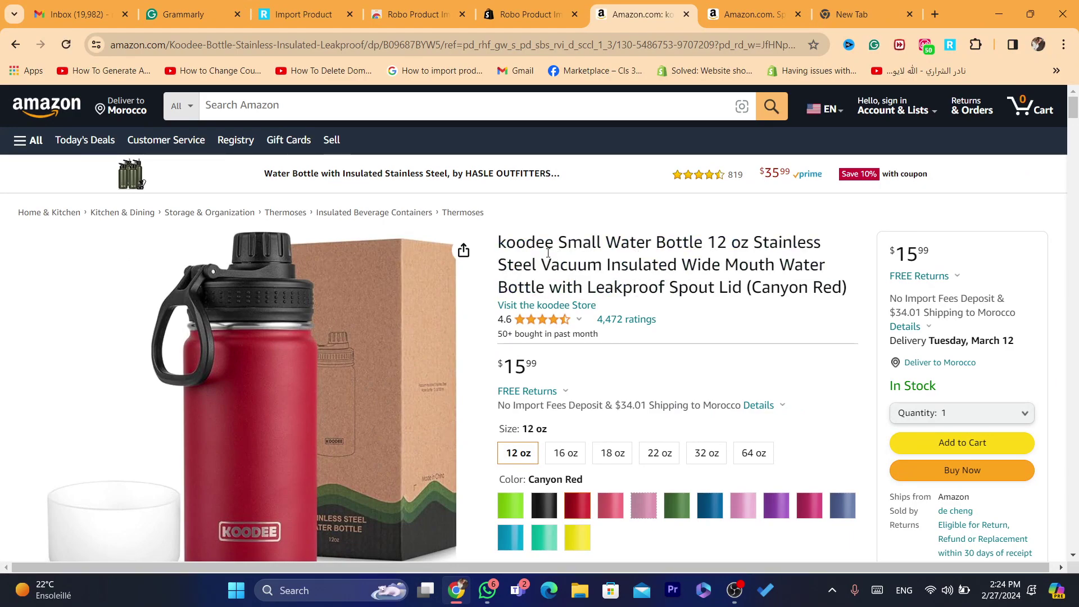
pyautogui.moveTo(506, 241); pyautogui.dragTo(689, 283)
pyautogui.click(689, 282)
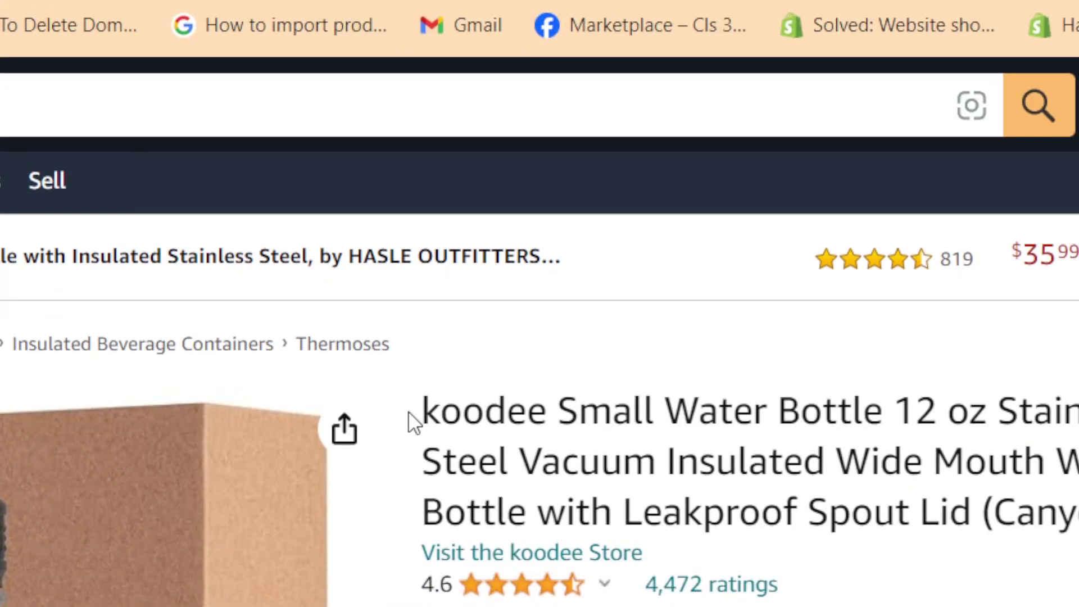
pyautogui.moveTo(413, 421); pyautogui.dragTo(763, 508)
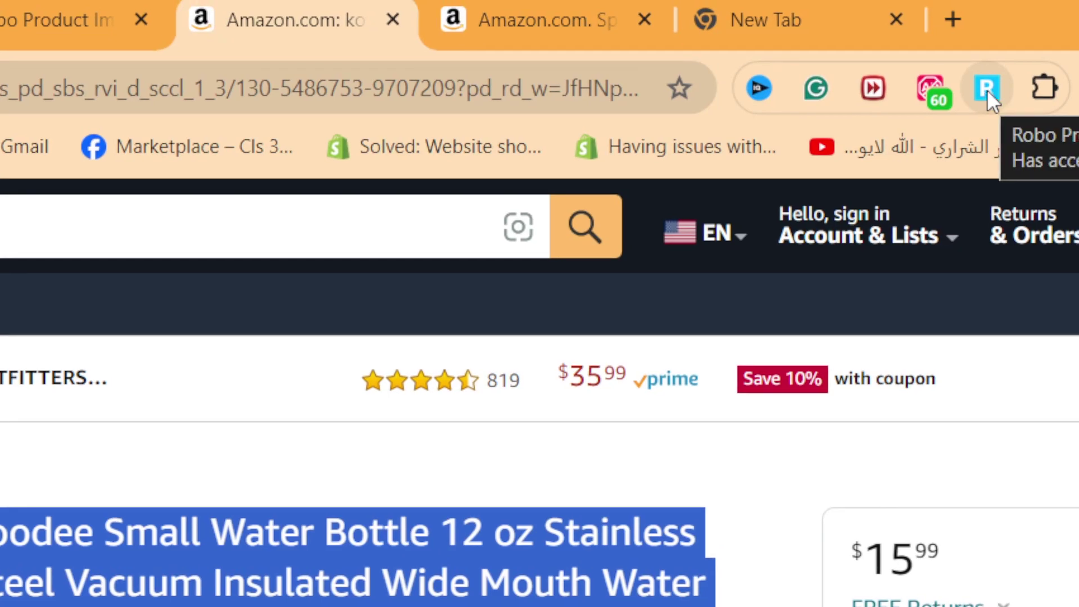
# Use the Robo extension to add the koodee water bottle from its Amazon page to Shopify
pyautogui.click(987, 87)
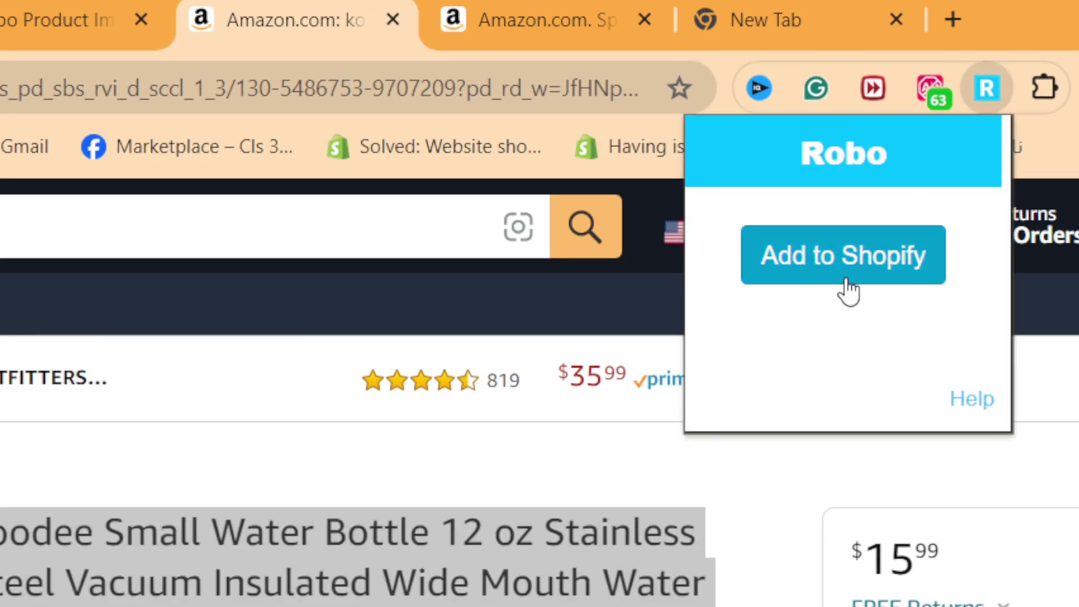
pyautogui.click(815, 274)
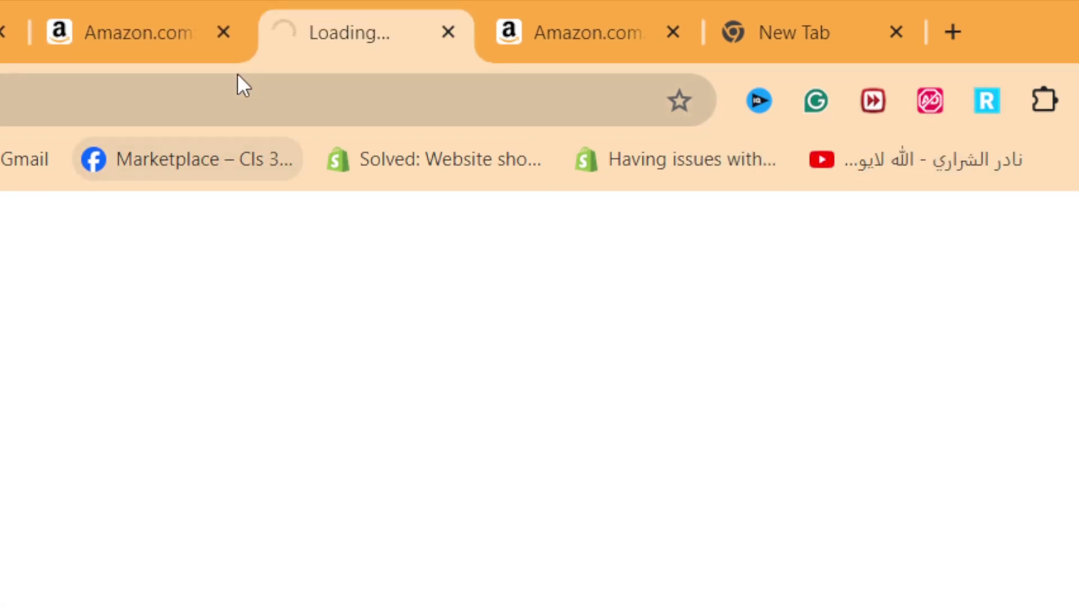
pyautogui.click(236, 73)
pyautogui.click(188, 83)
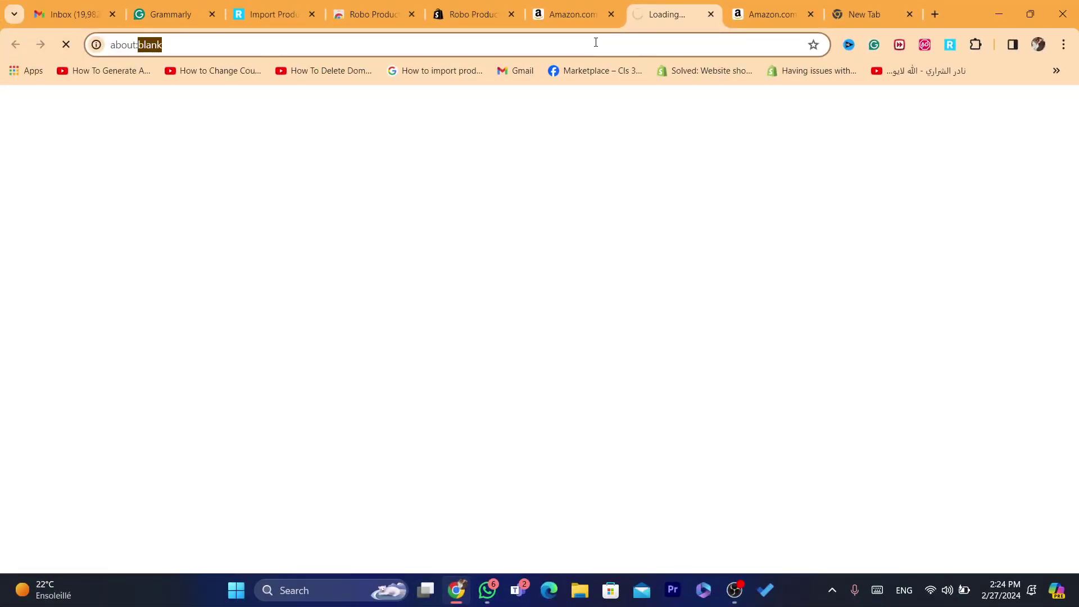
pyautogui.click(595, 42)
pyautogui.hotkey('shift', 'Home')
pyautogui.hotkey('ctrl', 'shift', 'Right')
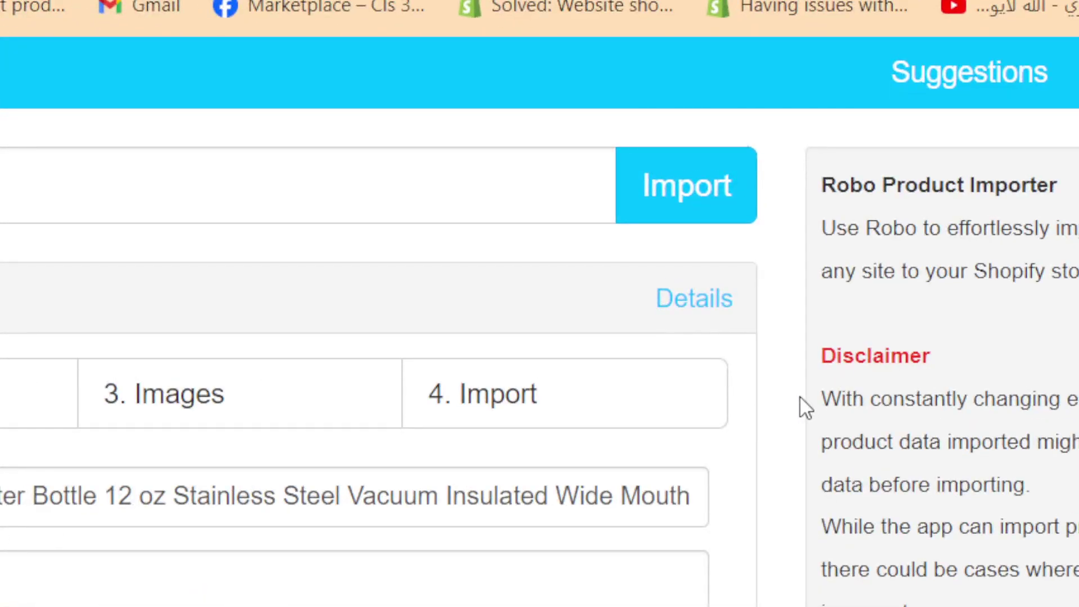
# Read the importer's disclaimer about verifying product data and review the koodee bottle's imported description
pyautogui.moveTo(805, 406); pyautogui.dragTo(1063, 508)
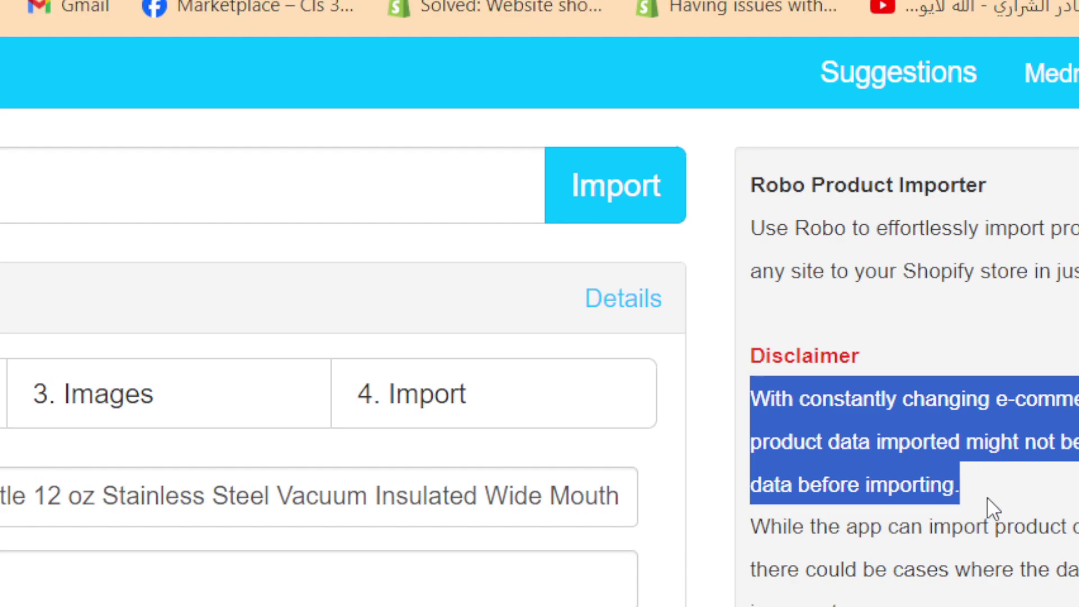
pyautogui.click(843, 429)
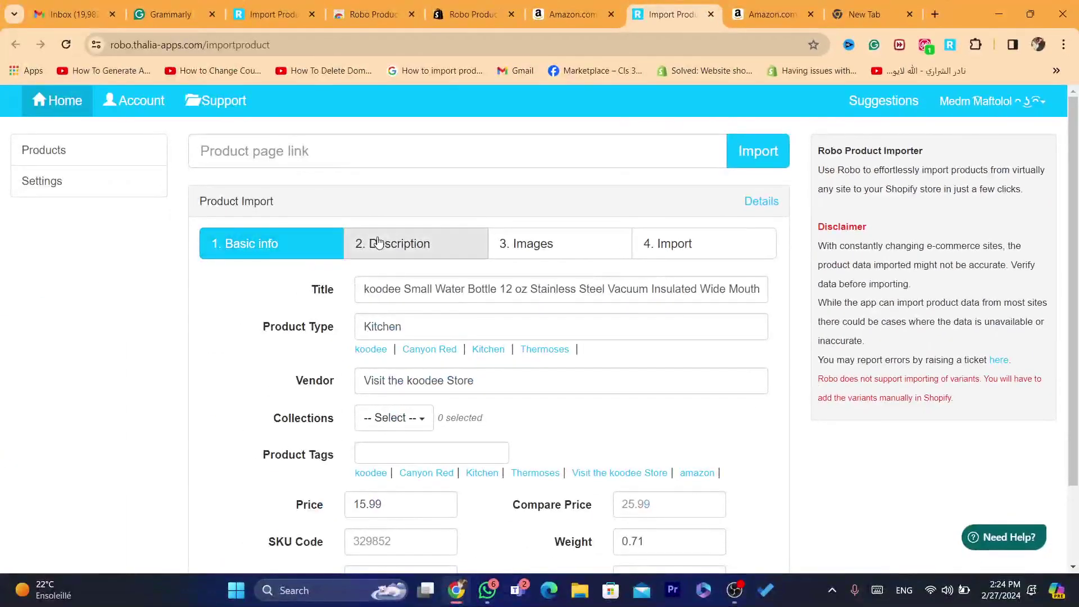
pyautogui.click(377, 243)
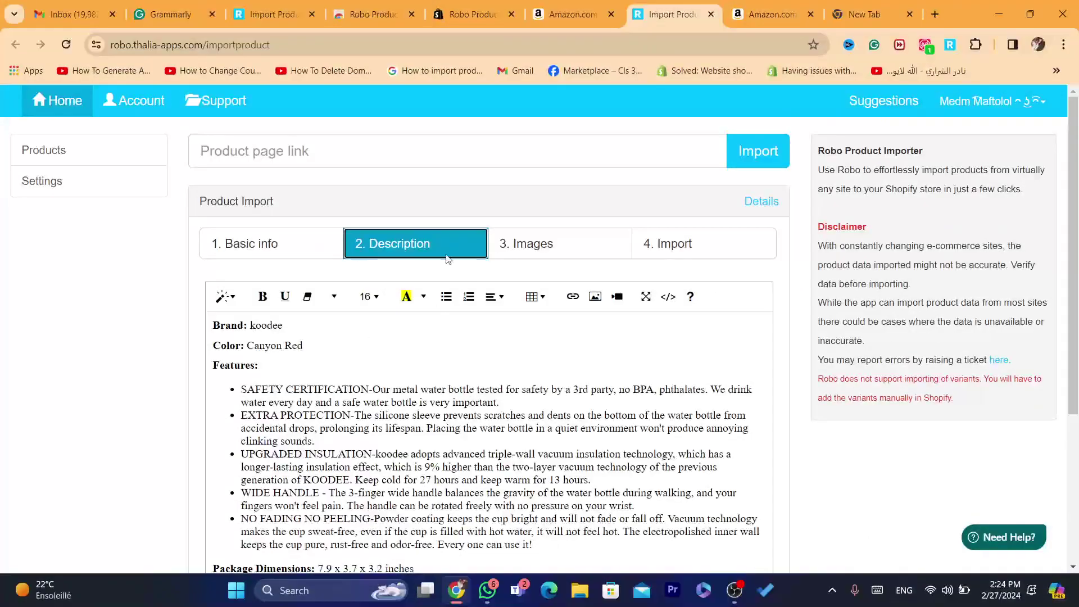
# Select all of the koodee bottle's images for import and add the product to Shopify
pyautogui.click(548, 247)
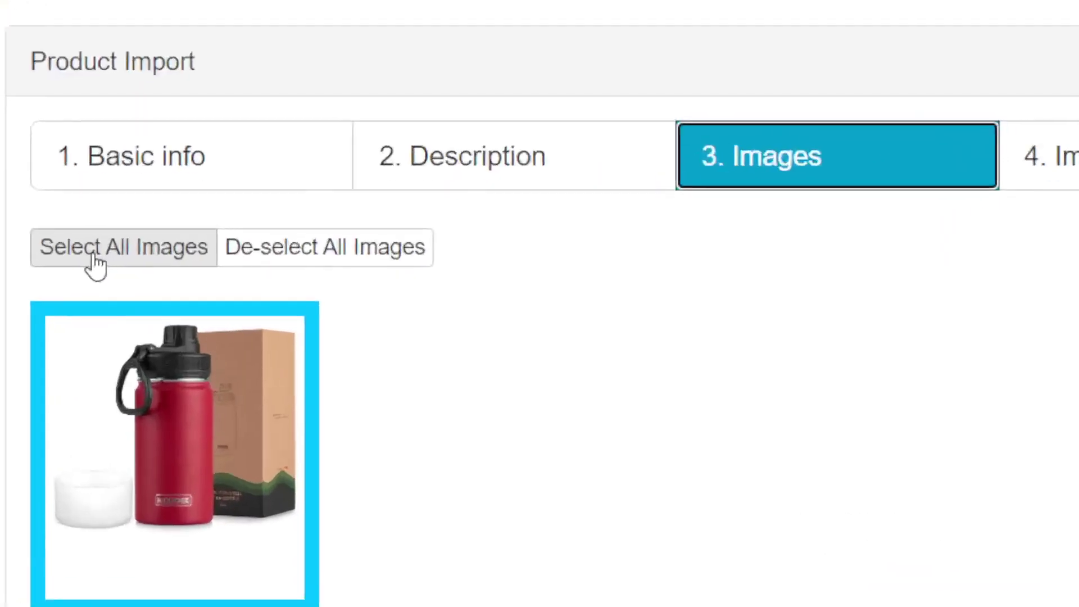
pyautogui.click(237, 291)
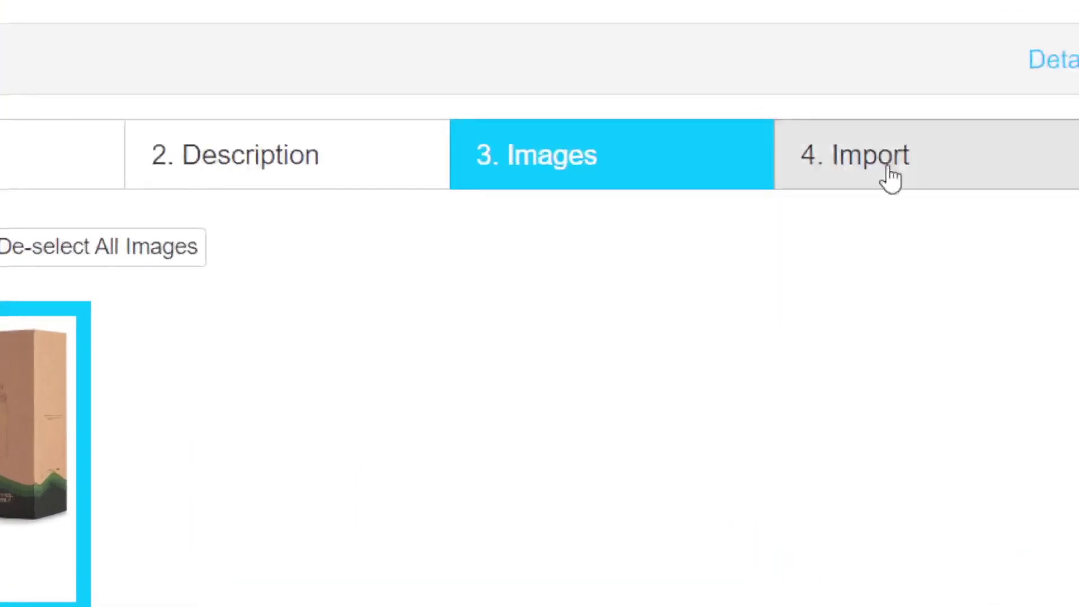
pyautogui.click(685, 252)
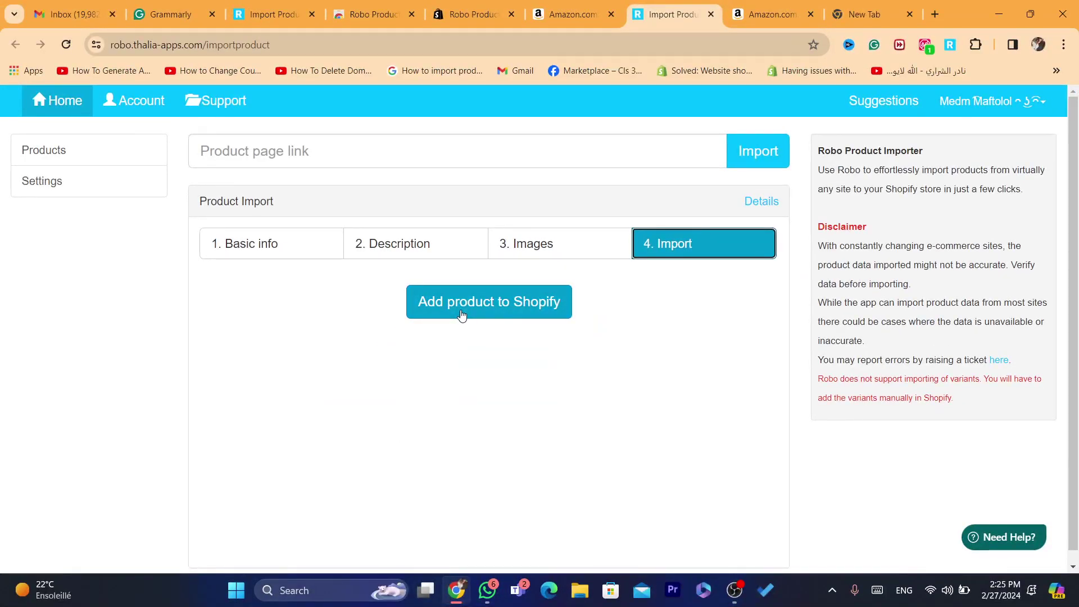
pyautogui.click(462, 315)
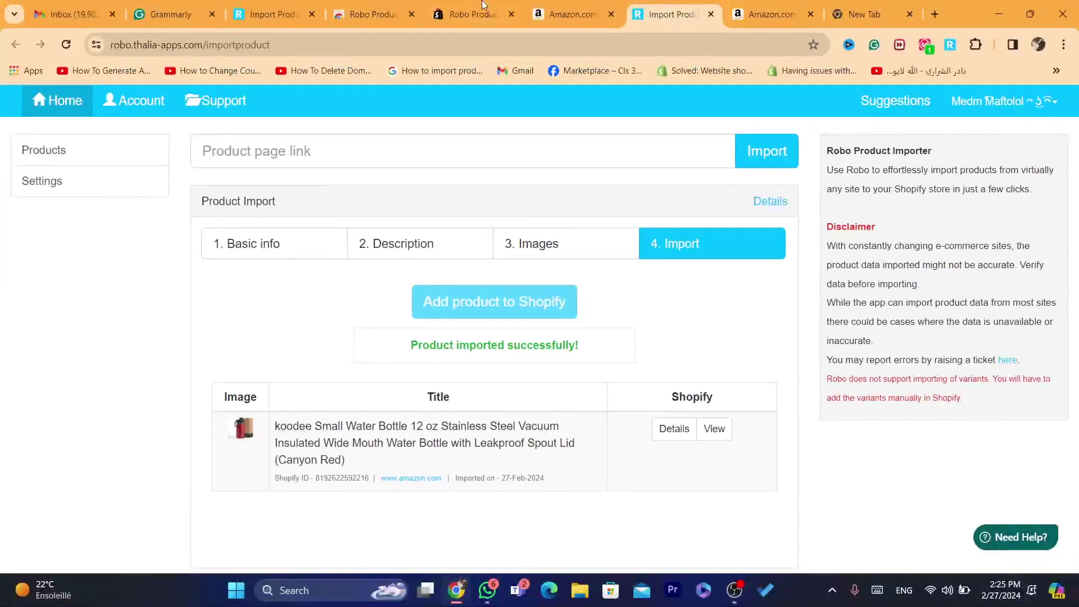
# Go to shopify.com in the Amazon product page's tab, log in and open the Test store
pyautogui.click(485, 8)
pyautogui.click(363, 8)
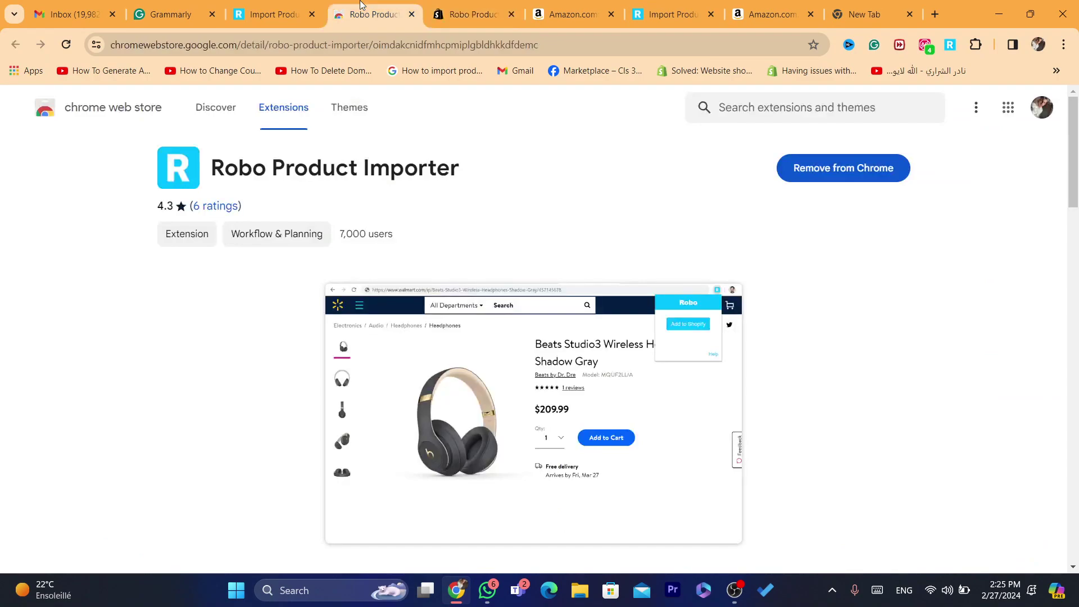
pyautogui.click(607, 11)
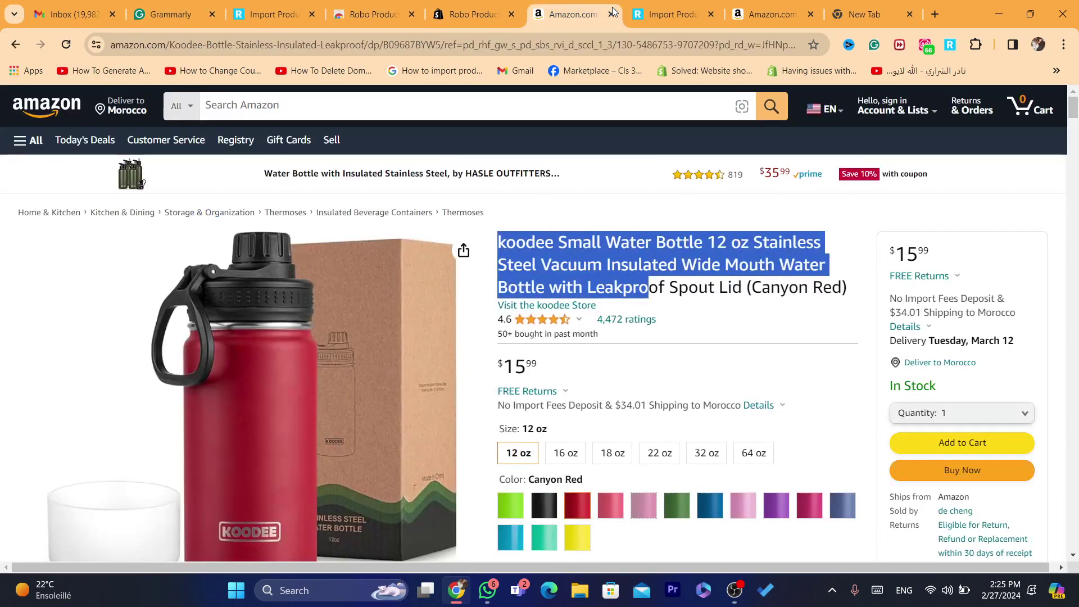
pyautogui.click(563, 41)
pyautogui.write('shopify.com')
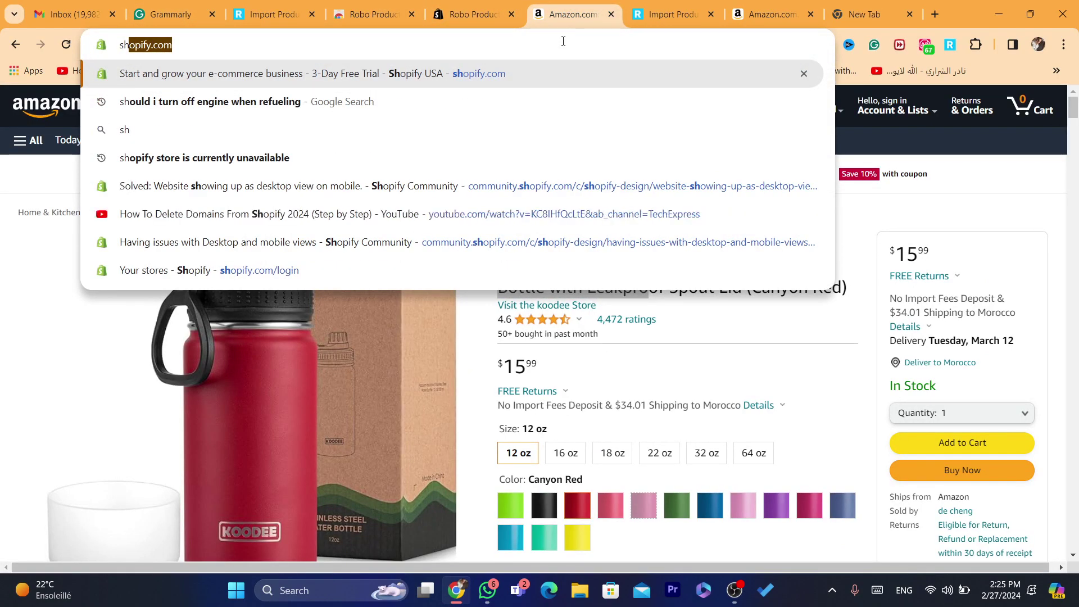
pyautogui.click(467, 75)
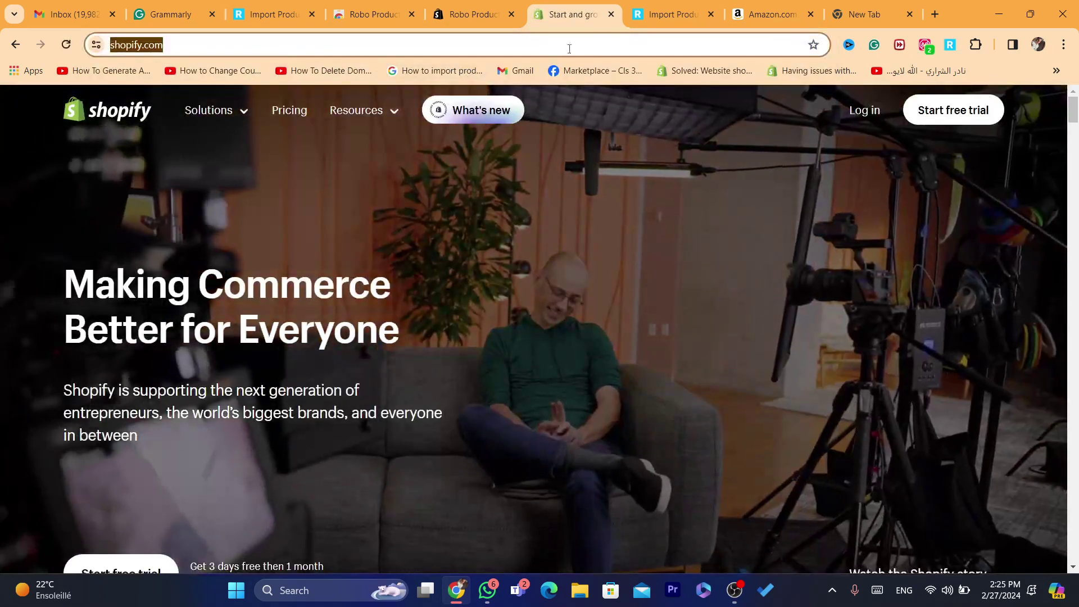
pyautogui.click(864, 111)
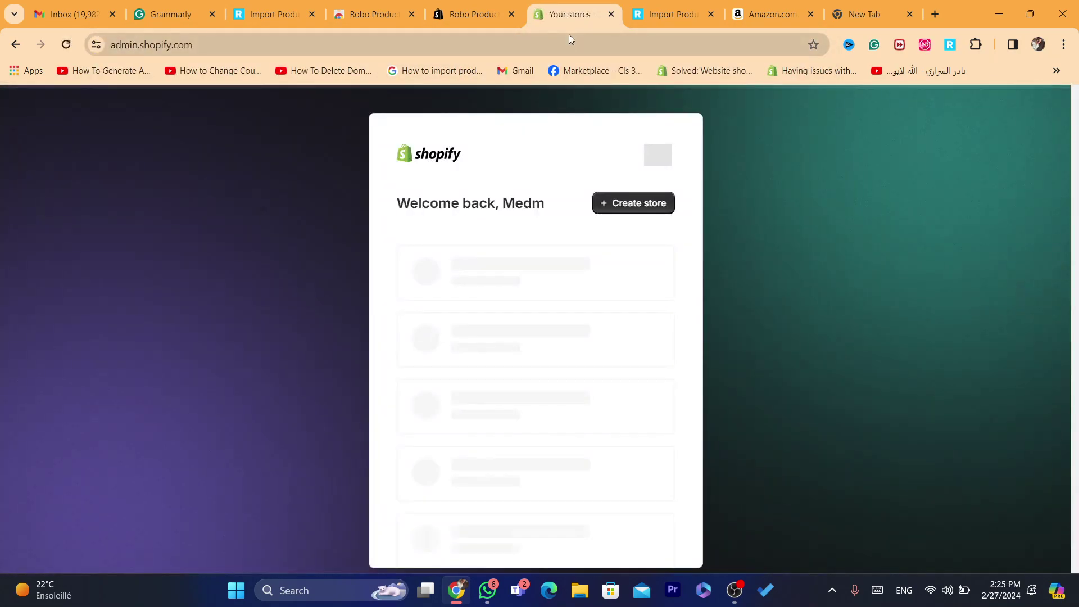
pyautogui.click(457, 366)
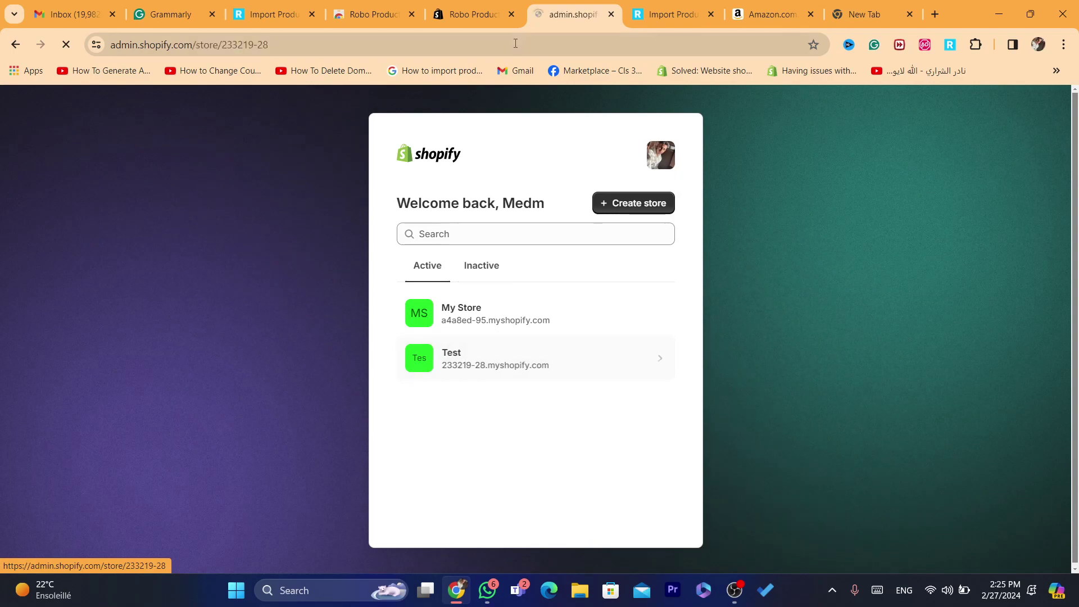
pyautogui.click(516, 44)
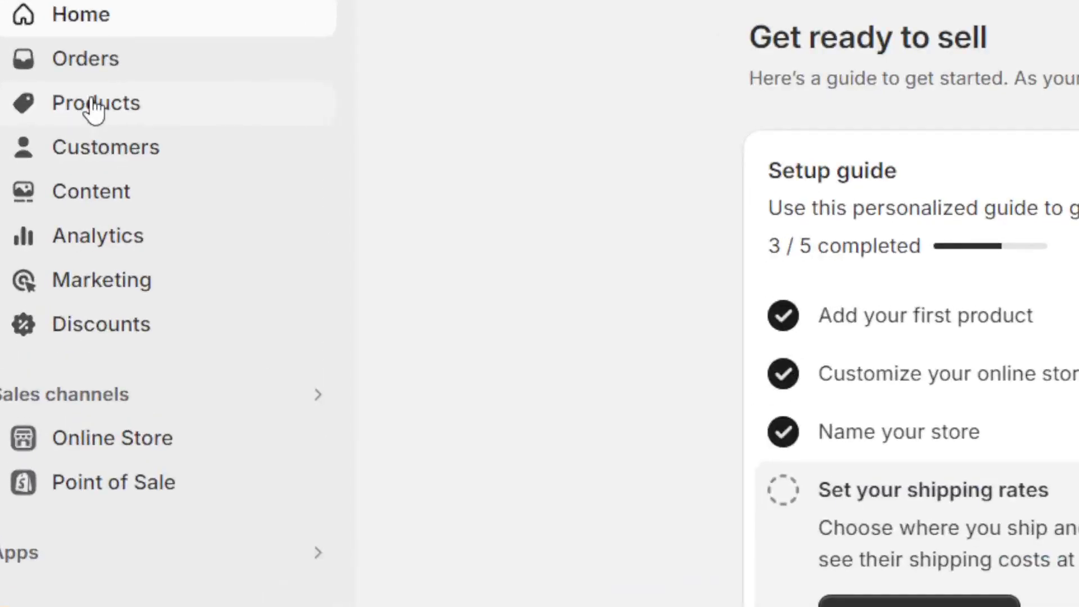
# Check the imported koodee bottle in the store's products list and on its product details page
pyautogui.click(58, 176)
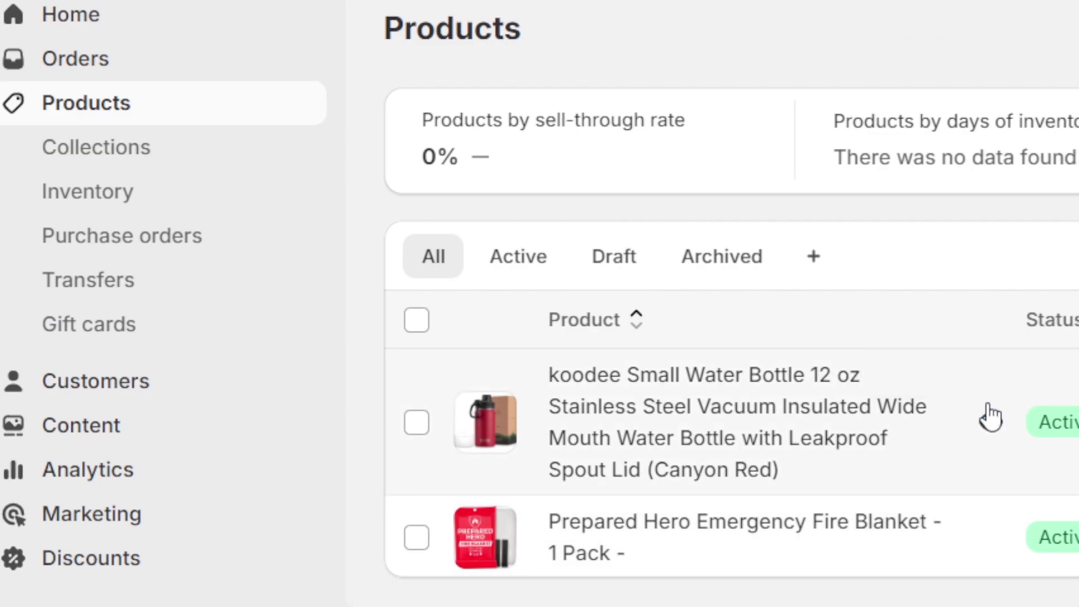
pyautogui.click(990, 416)
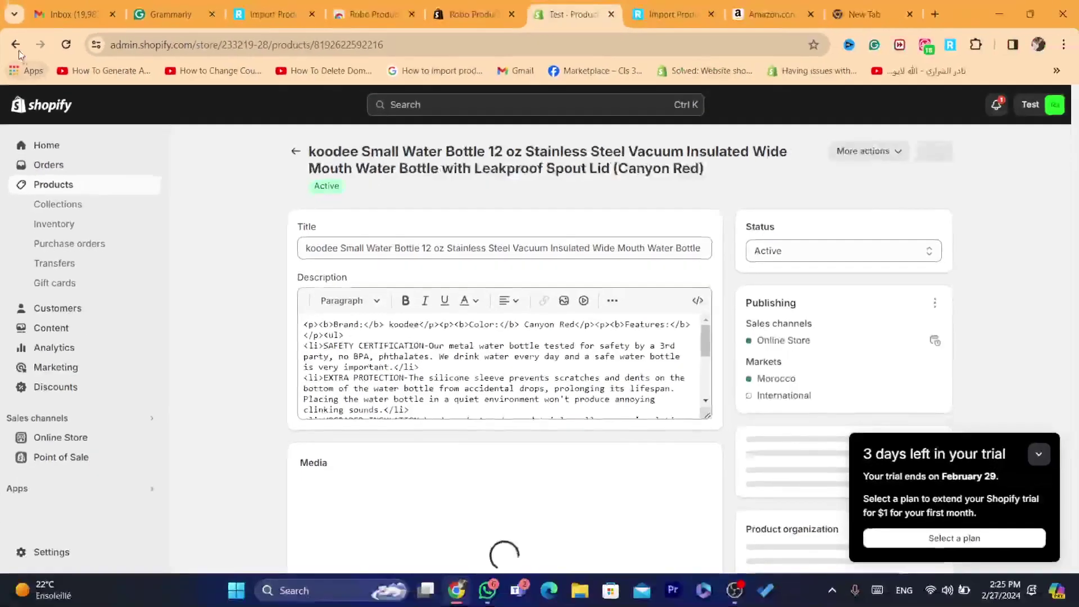
pyautogui.click(16, 45)
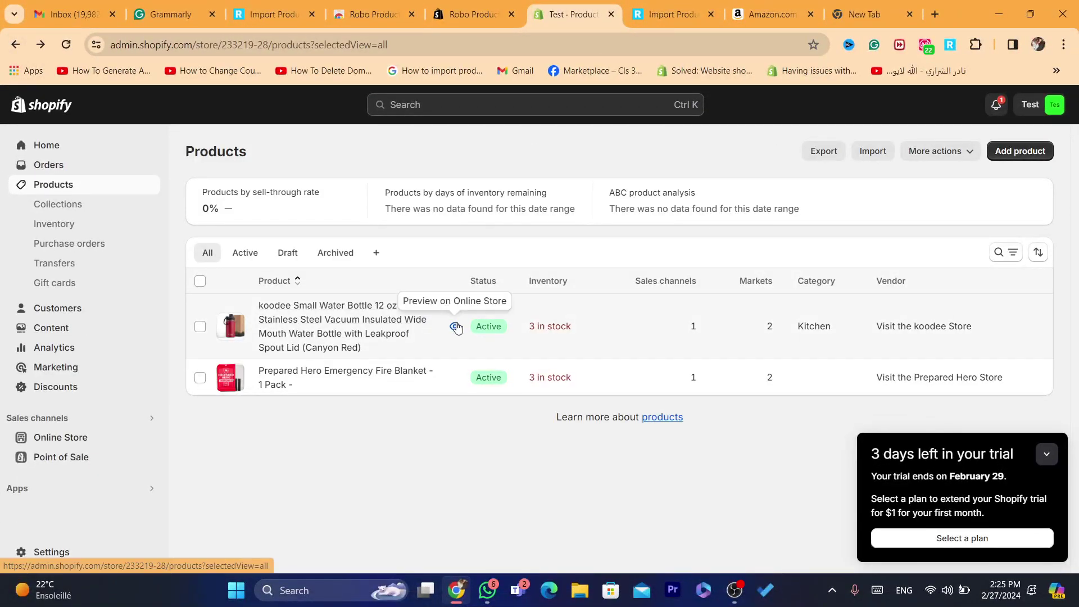
# Preview the koodee bottle on the online store and look over its product page
pyautogui.click(454, 326)
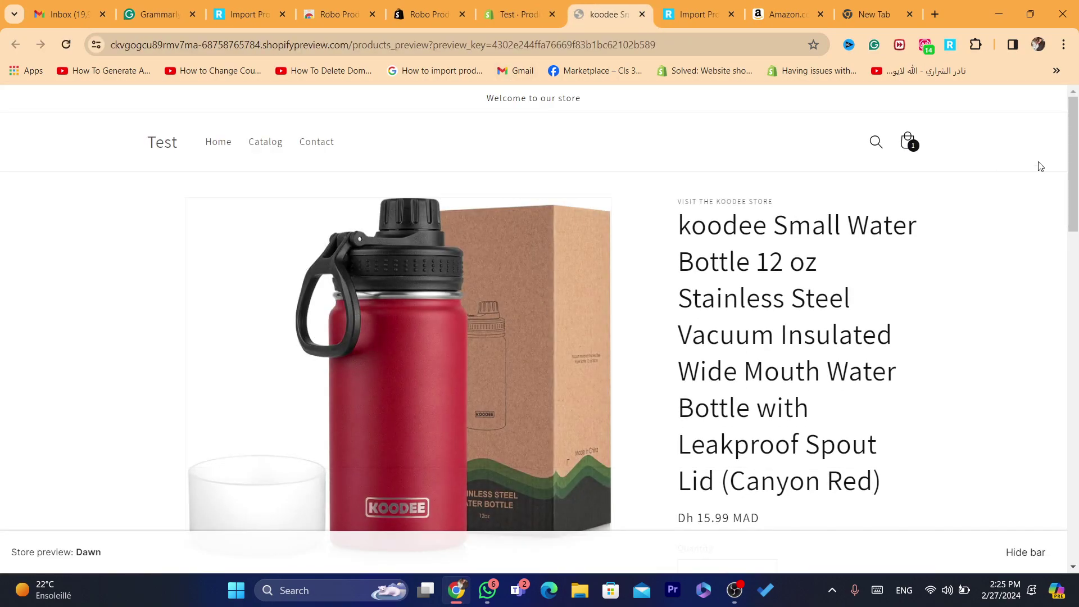
pyautogui.scroll(-12, 1076, 121)
pyautogui.scroll(12, 1076, 121)
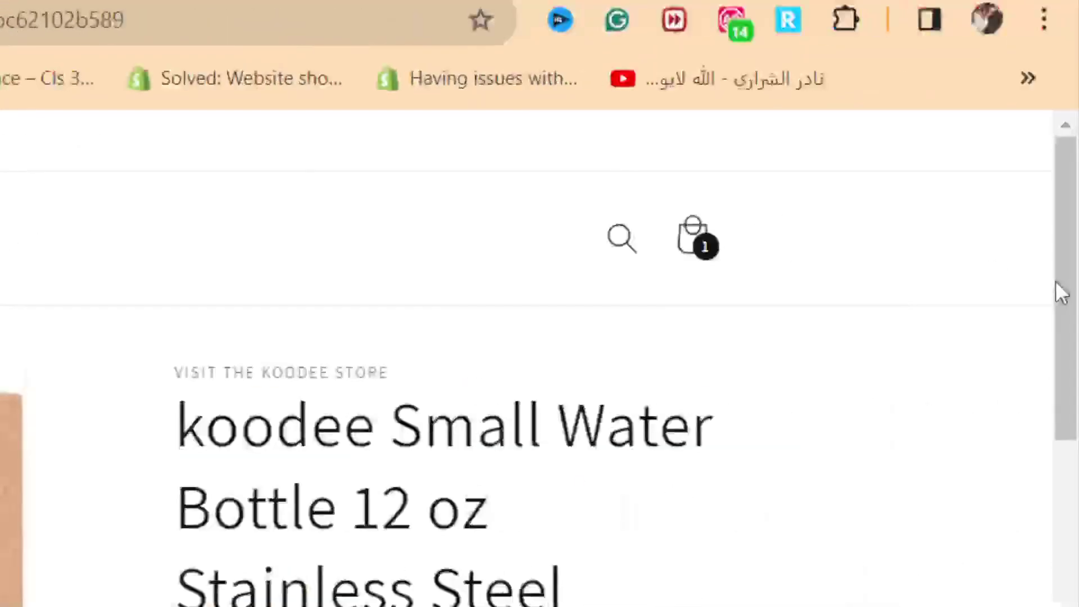
pyautogui.scroll(-2, 1070, 165)
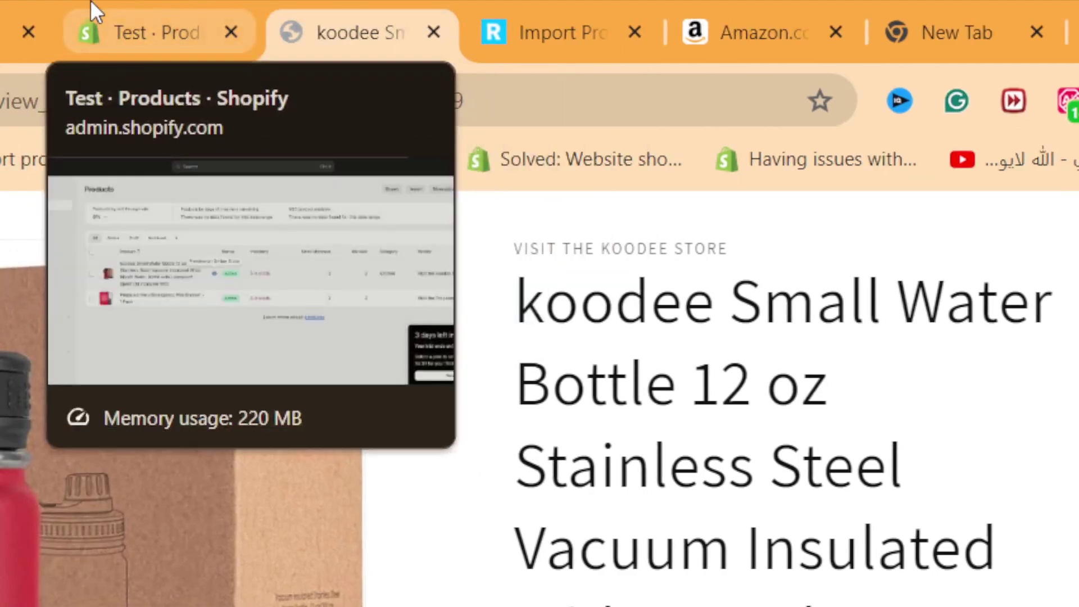
# Close the browser tabs with the Test store's products, the koodee preview and the finished product import
pyautogui.click(91, 11)
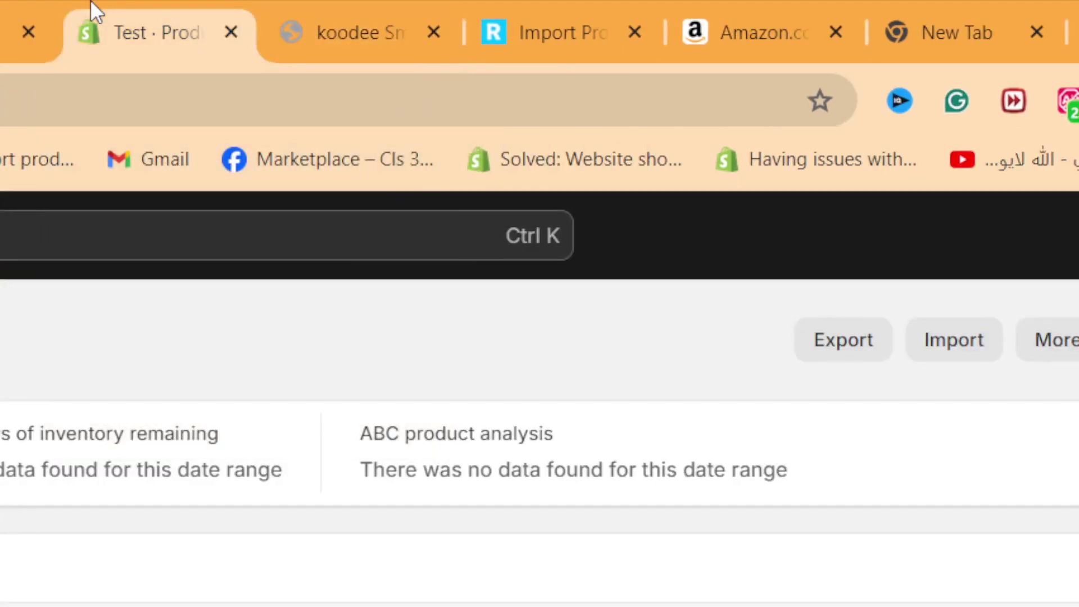
pyautogui.click(232, 32)
pyautogui.click(232, 32)
pyautogui.click(232, 32)
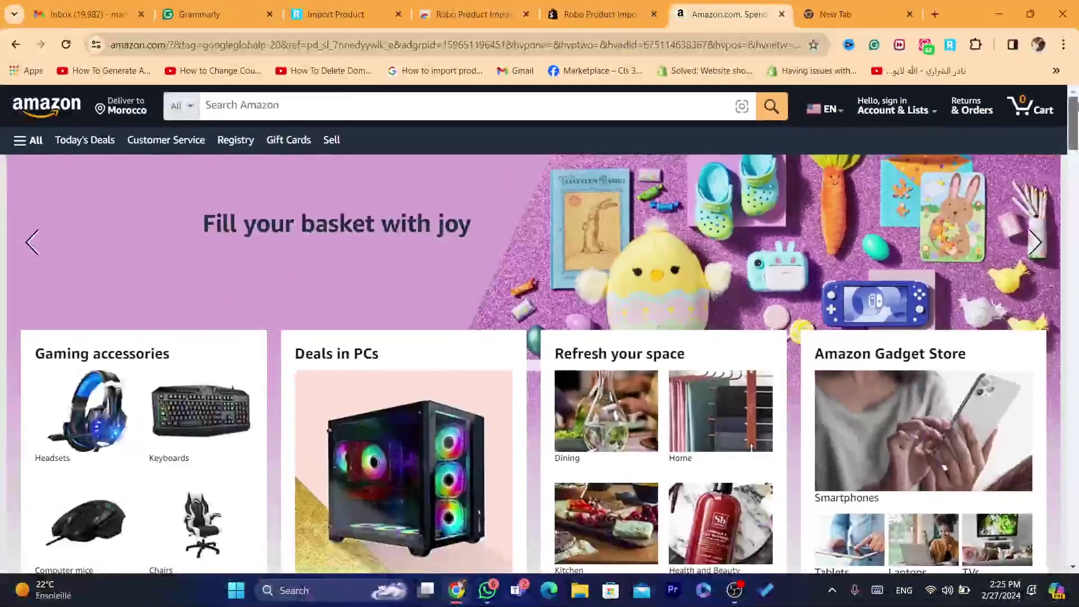
# Browse to Amazon's Easter products and open the first four results in separate tabs
pyautogui.scroll(-5, 539, 337)
pyautogui.scroll(-3, 675, 338)
pyautogui.click(446, 194)
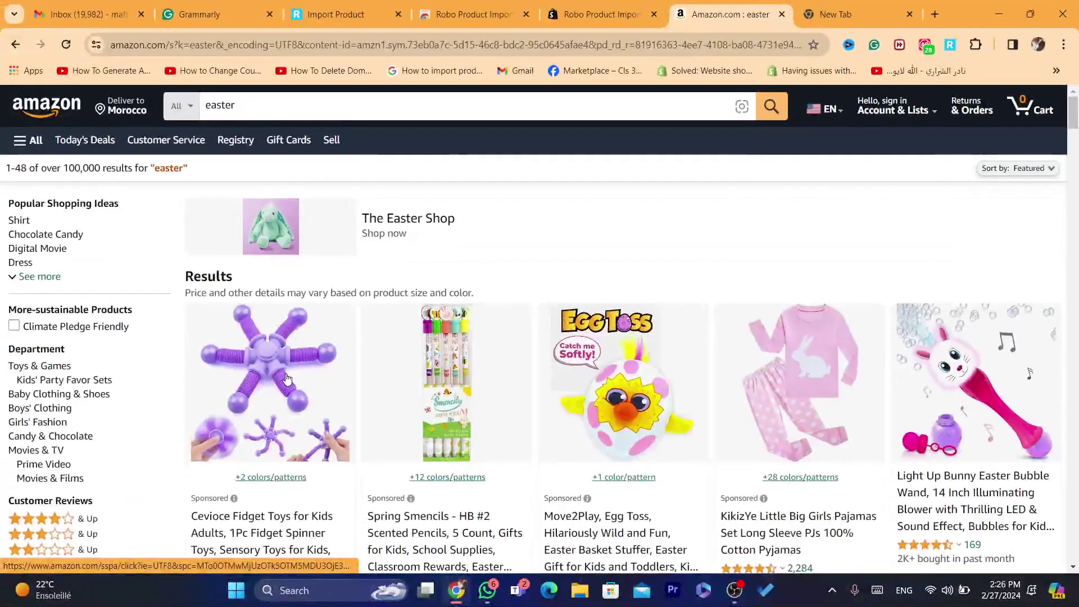
pyautogui.middleClick(287, 378)
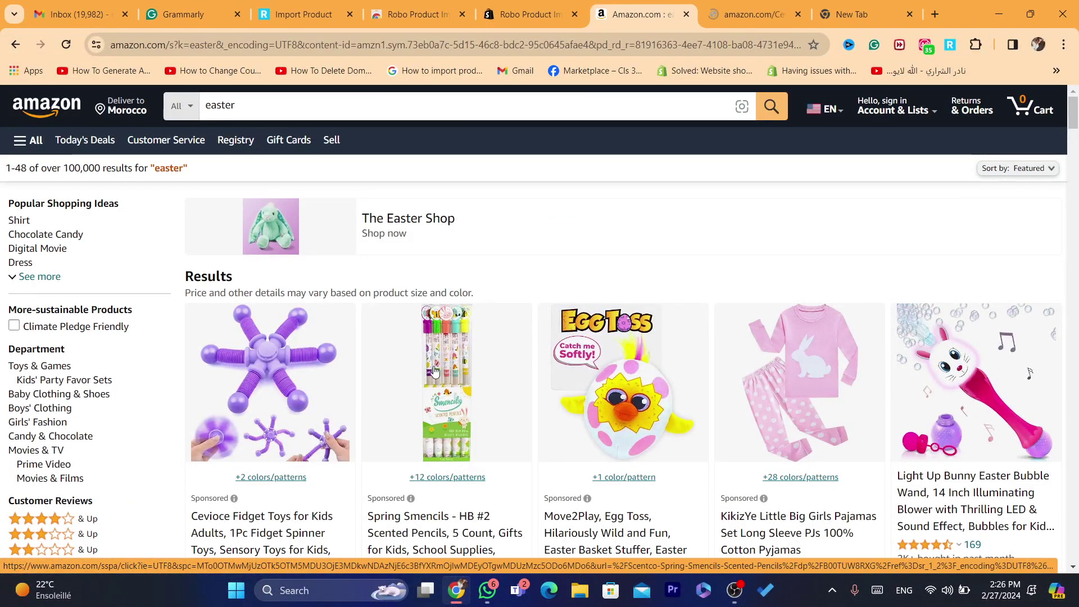
pyautogui.middleClick(650, 365)
pyautogui.middleClick(651, 365)
pyautogui.middleClick(651, 366)
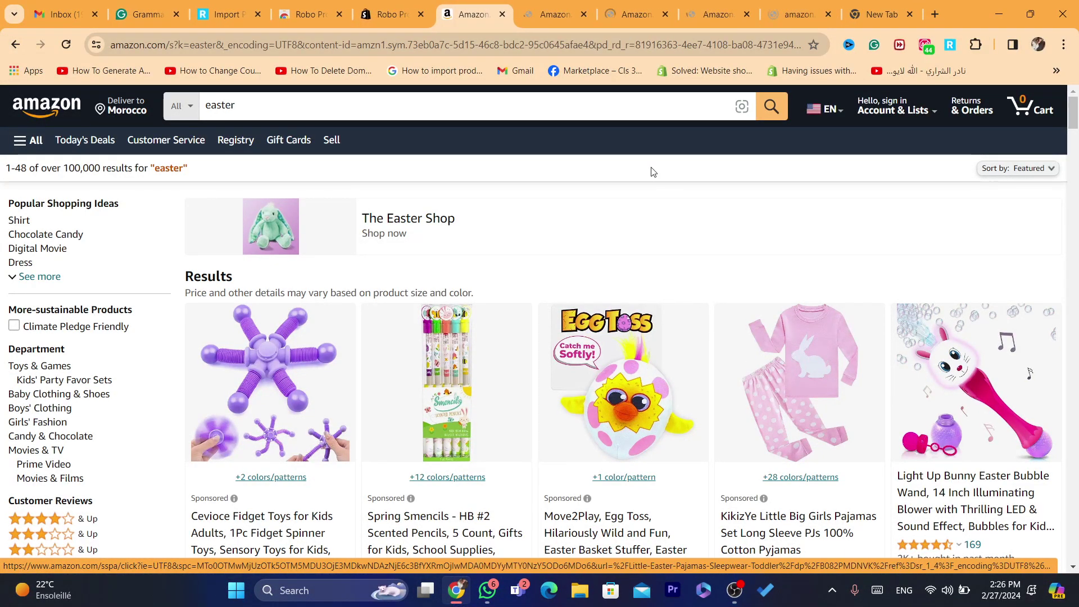
# Use the Robo extension to add the purple Cevioce fidget spinner toy from its Amazon page to Shopify
pyautogui.click(543, 5)
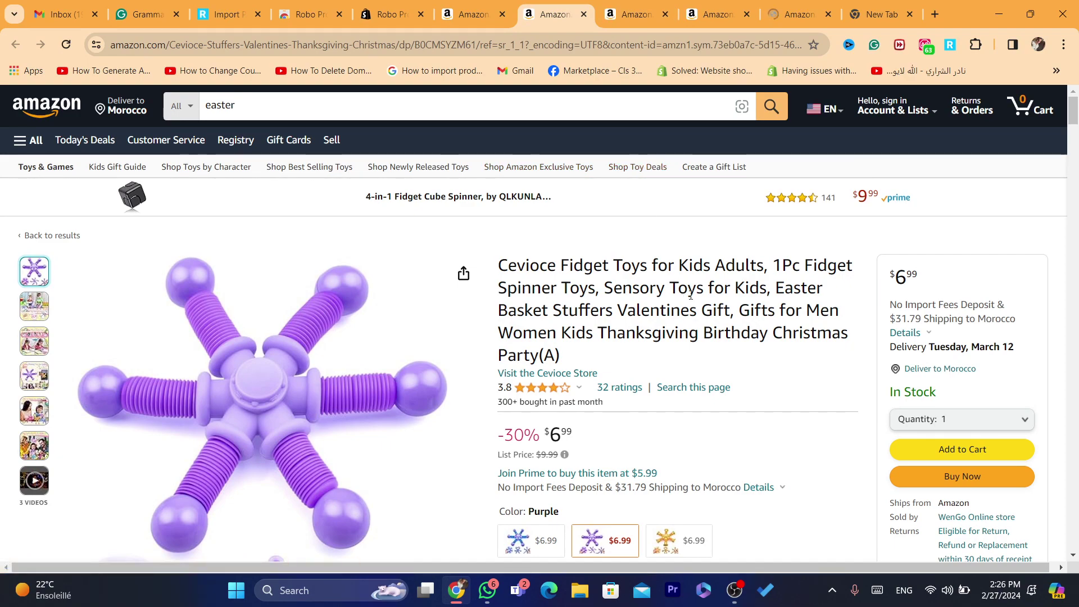
pyautogui.click(950, 44)
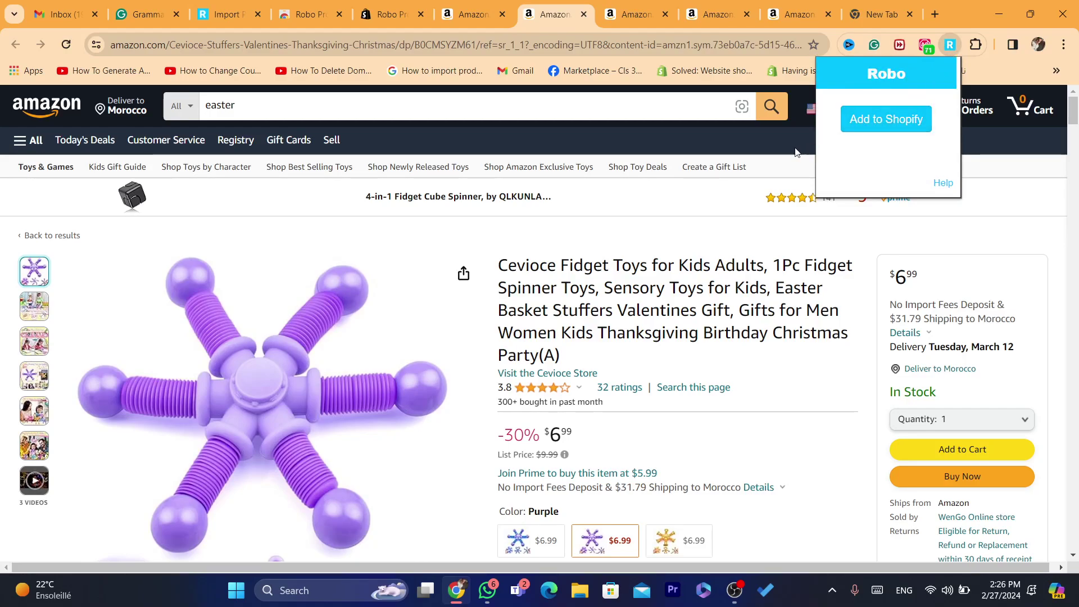
pyautogui.click(892, 121)
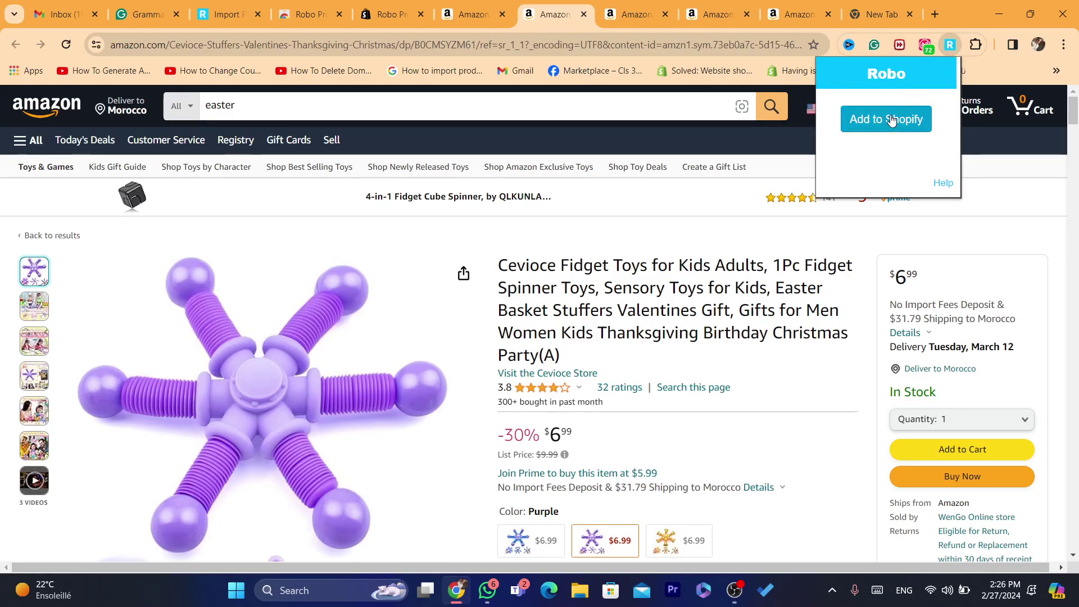
pyautogui.click(892, 121)
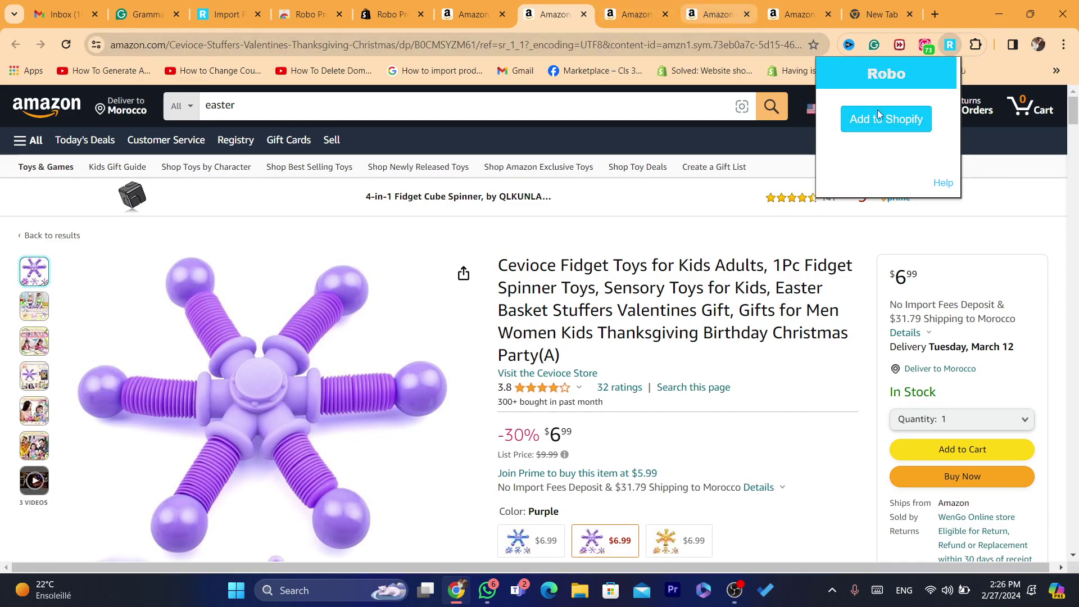
pyautogui.moveTo(500, 259); pyautogui.dragTo(632, 350)
pyautogui.click(632, 350)
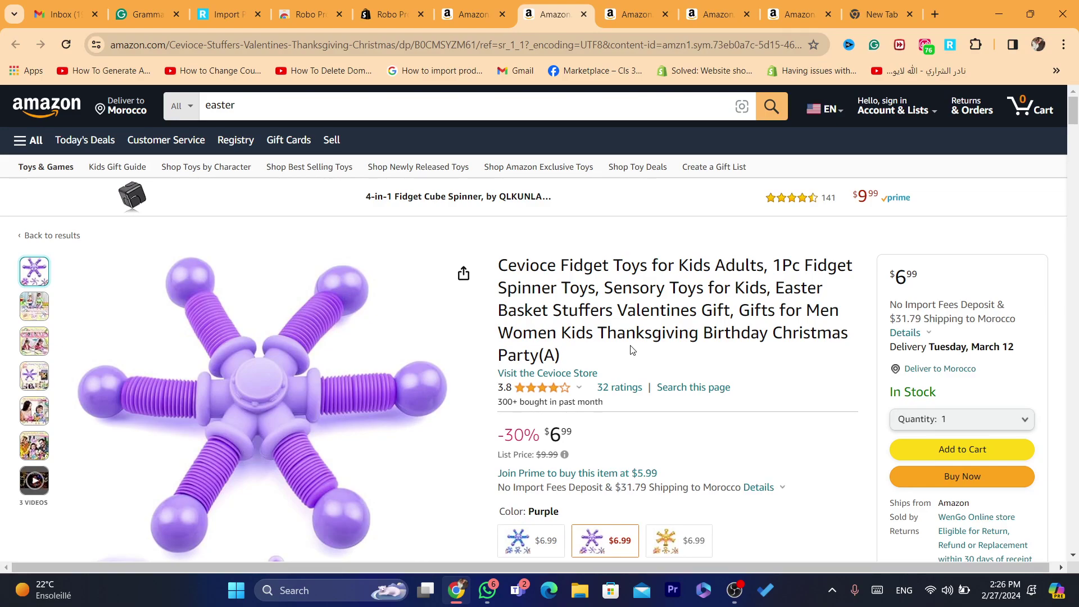
pyautogui.click(950, 44)
pyautogui.click(887, 120)
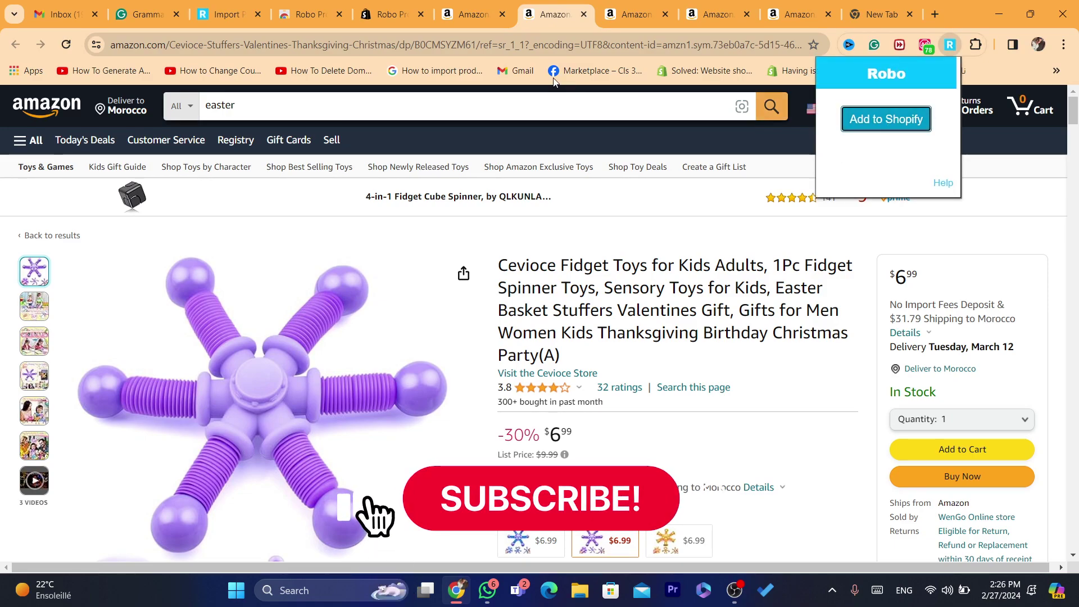
pyautogui.click(525, 51)
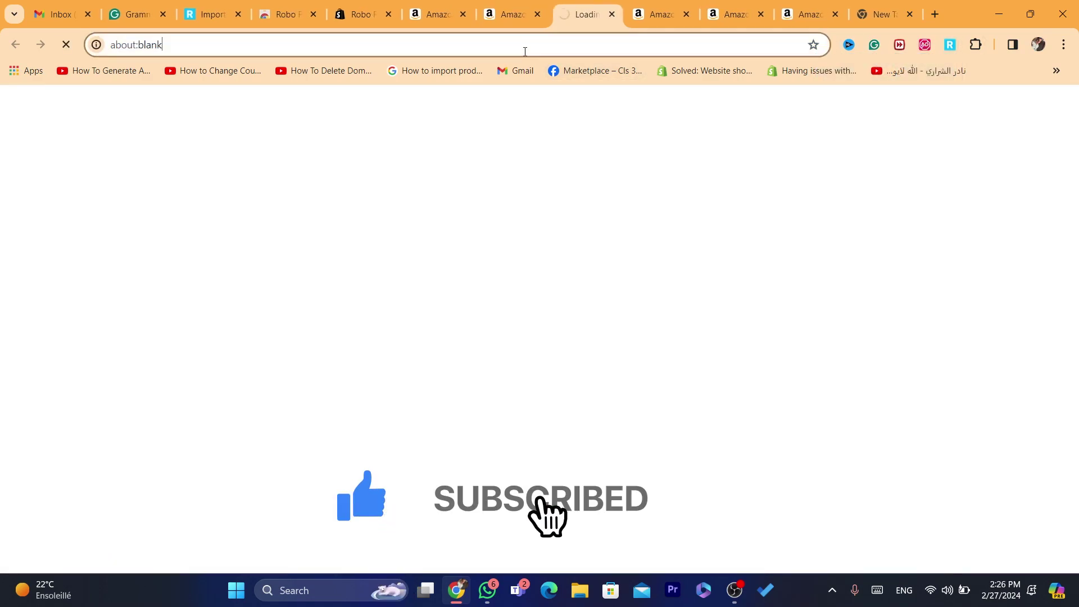